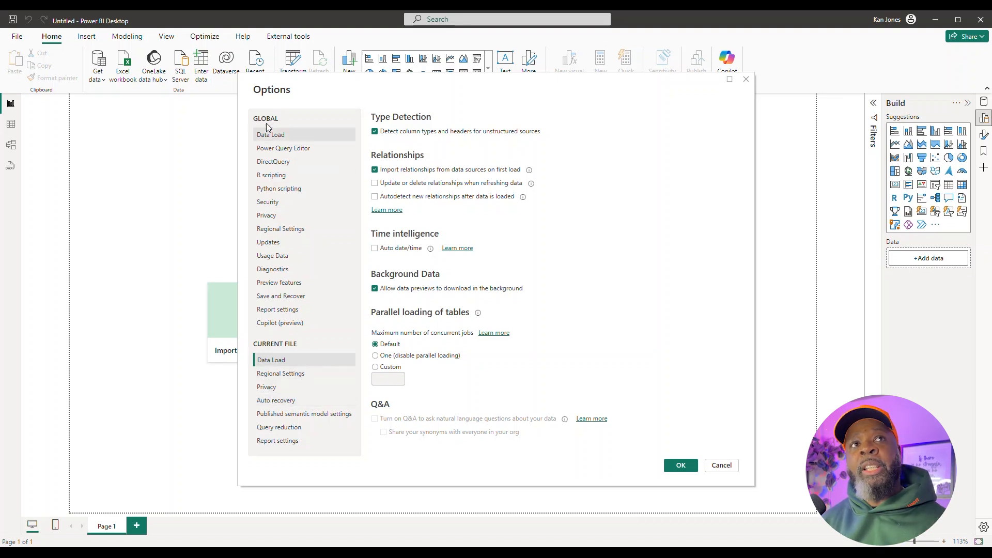
# - Review the global preview features and the current file's data load settings, and accept the options
pyautogui.click(279, 283)
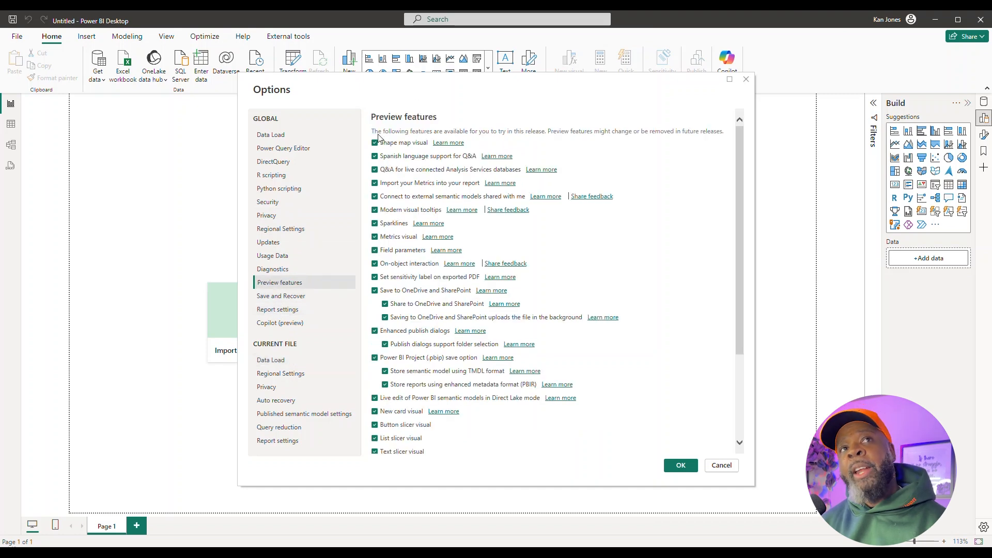
pyautogui.scroll(-4, 388, 361)
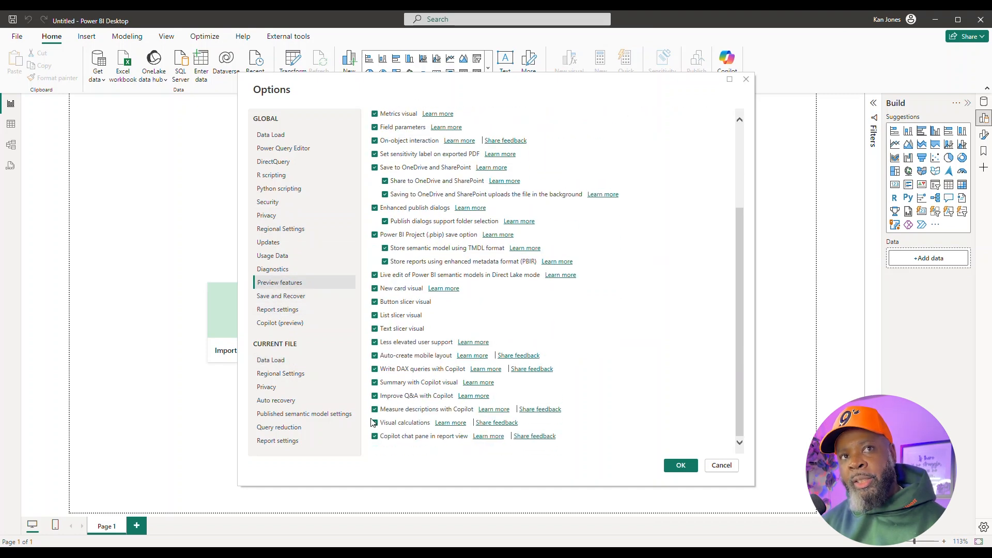
pyautogui.scroll(4, 400, 258)
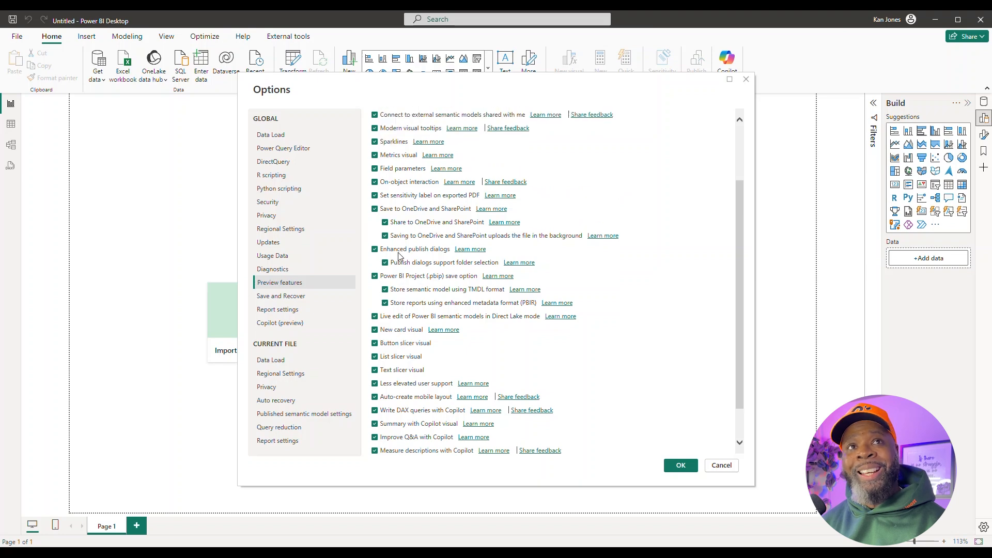
pyautogui.scroll(-3, 382, 325)
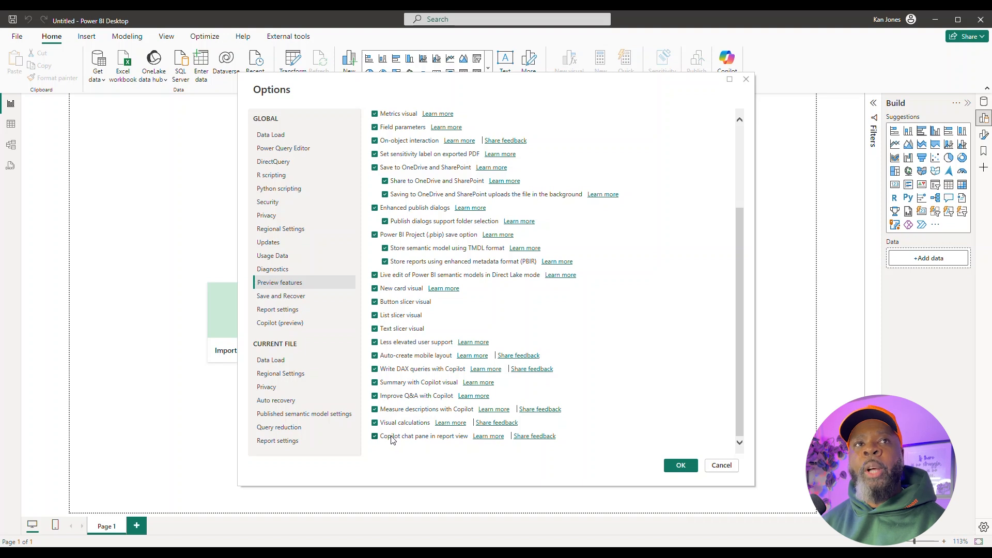
pyautogui.click(276, 361)
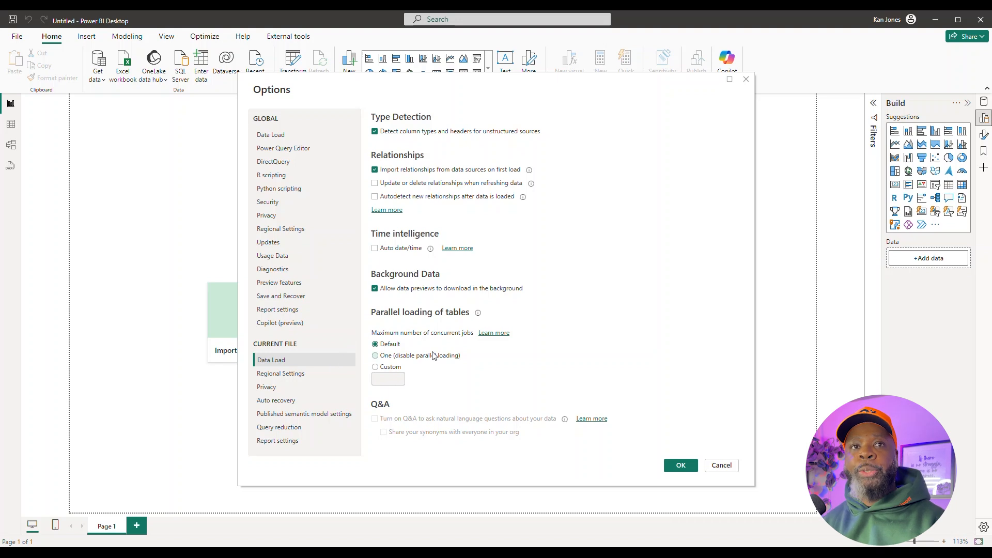
pyautogui.click(685, 466)
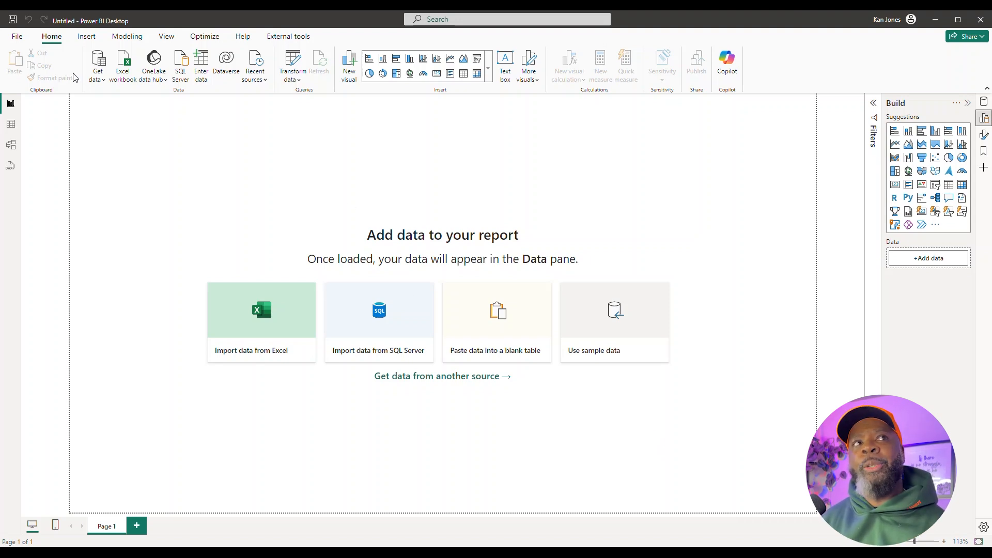
# - Save the report on this device as Power BI Series 1-4-25.pbix in the PBI Series Stuff folder
pyautogui.click(17, 38)
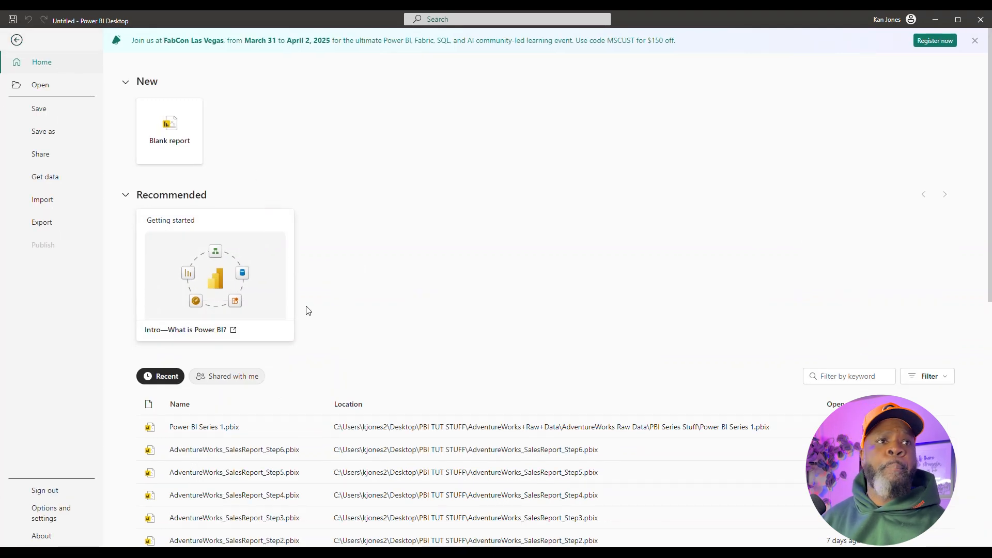
pyautogui.click(57, 134)
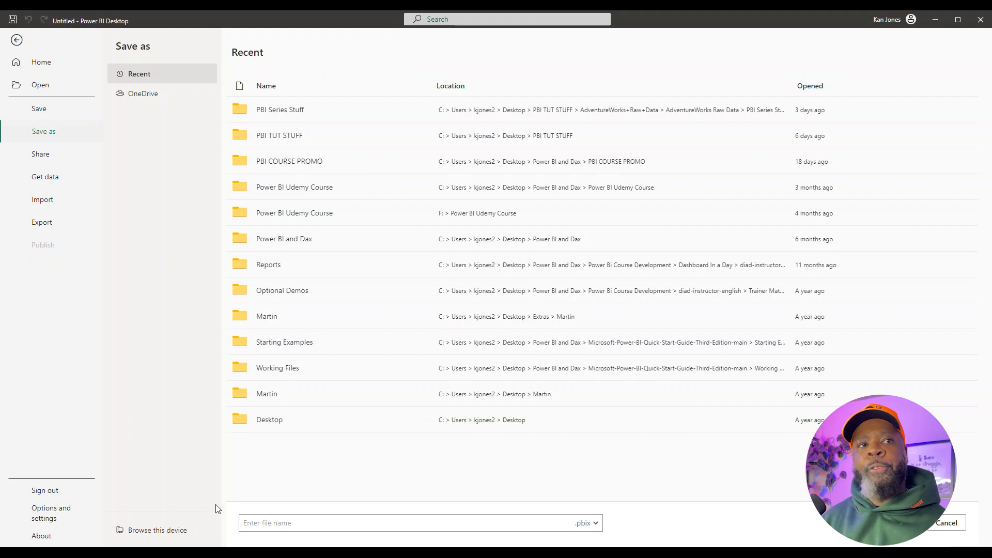
pyautogui.click(180, 537)
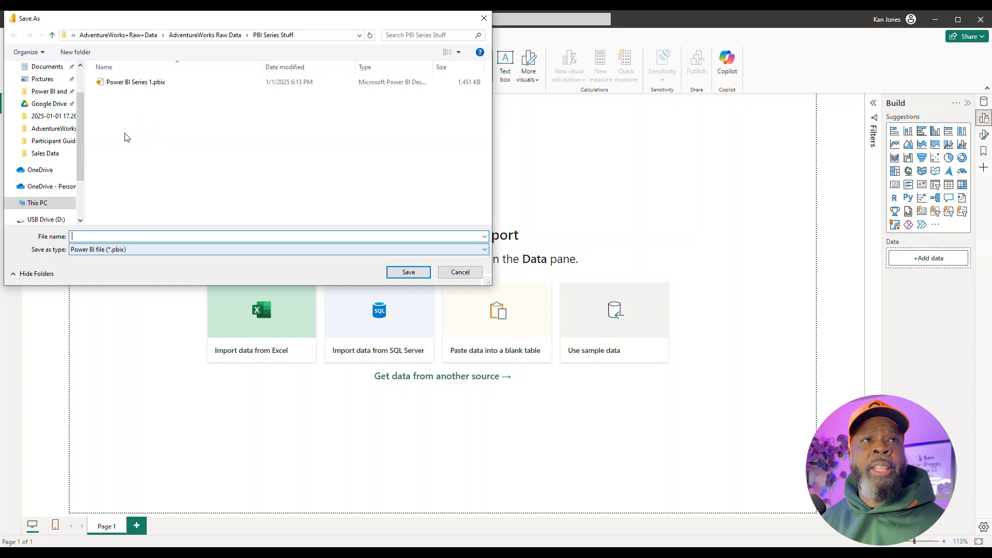
pyautogui.click(113, 83)
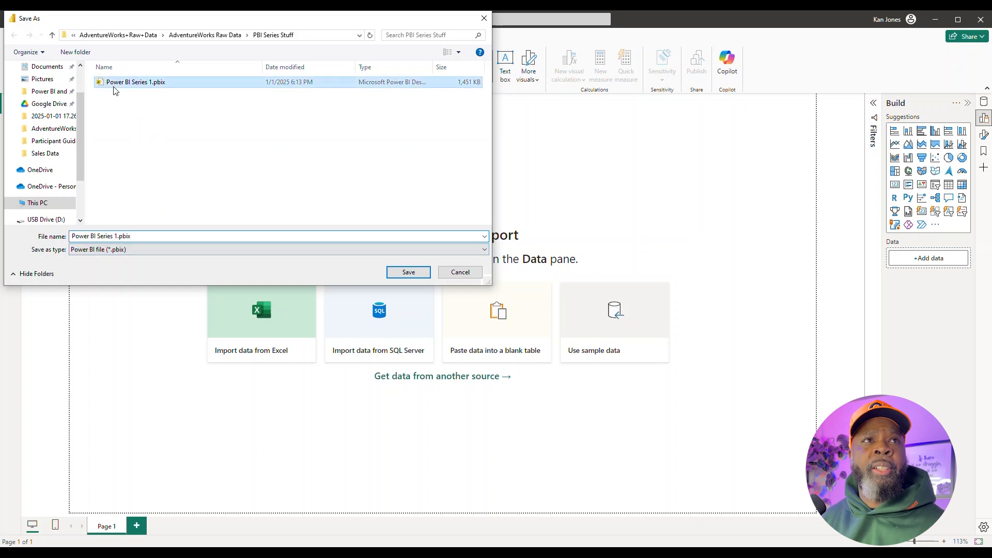
pyautogui.click(119, 234)
pyautogui.click(111, 236)
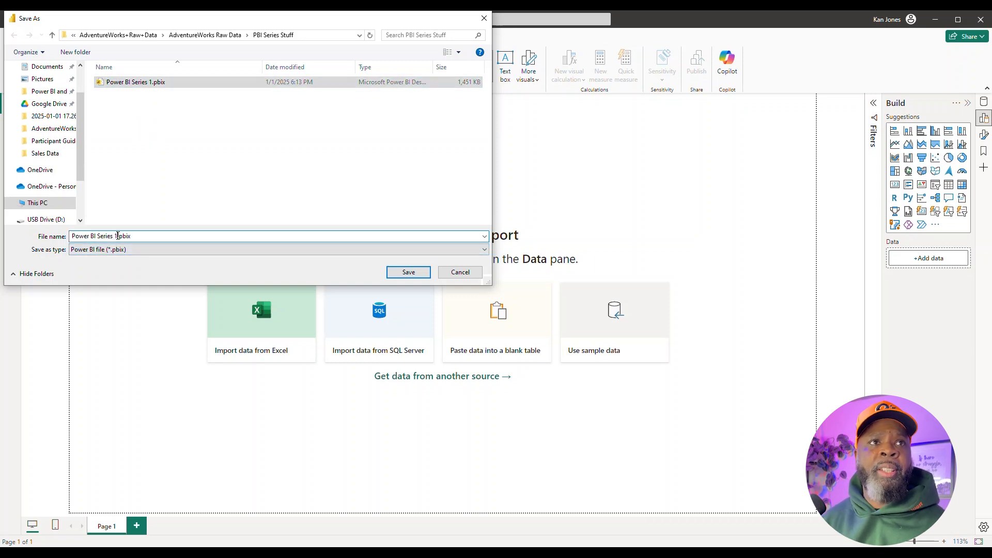
pyautogui.press('BackSpace')
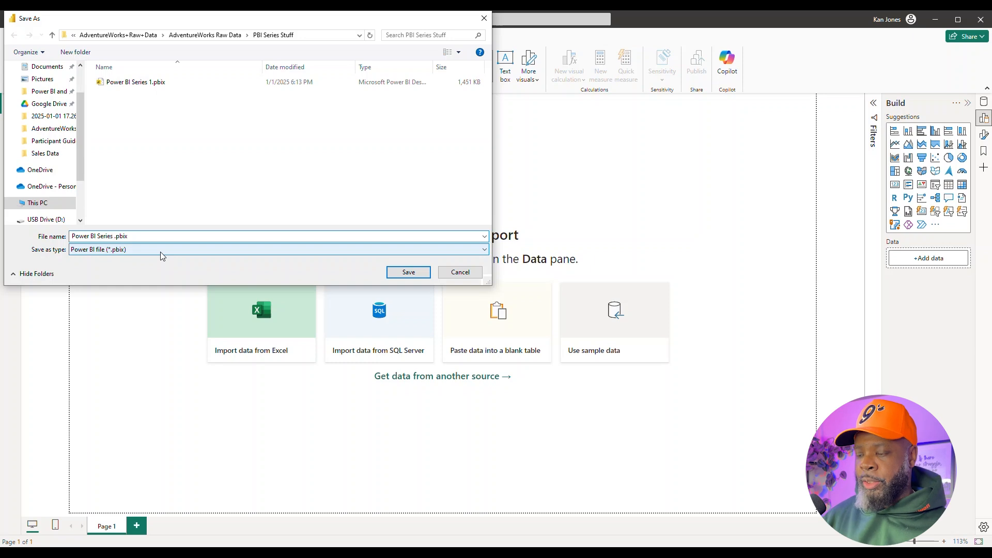
pyautogui.write('1-4-')
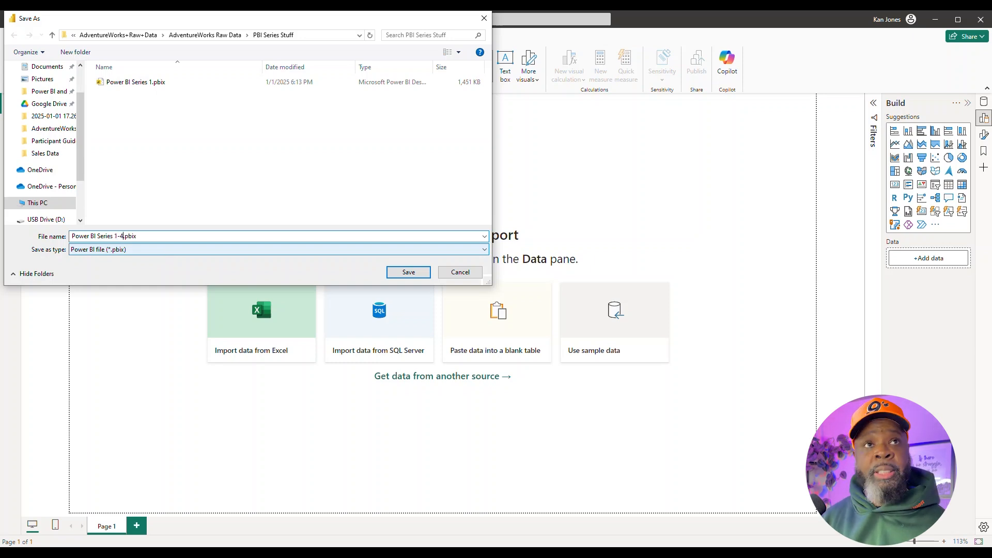
pyautogui.write('25')
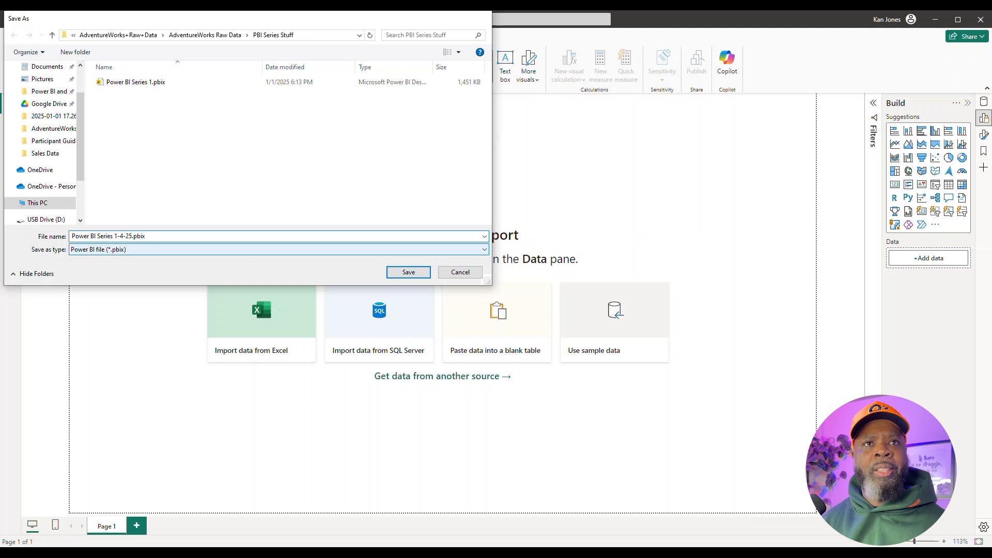
pyautogui.press('Return')
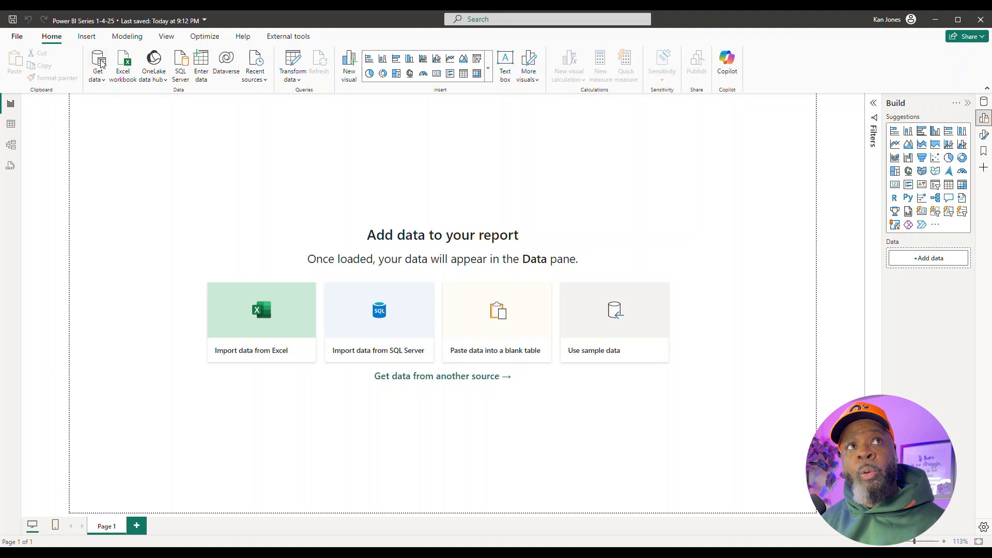
# - Open the complete Get Data connector list and look through the available data sources
pyautogui.click(99, 74)
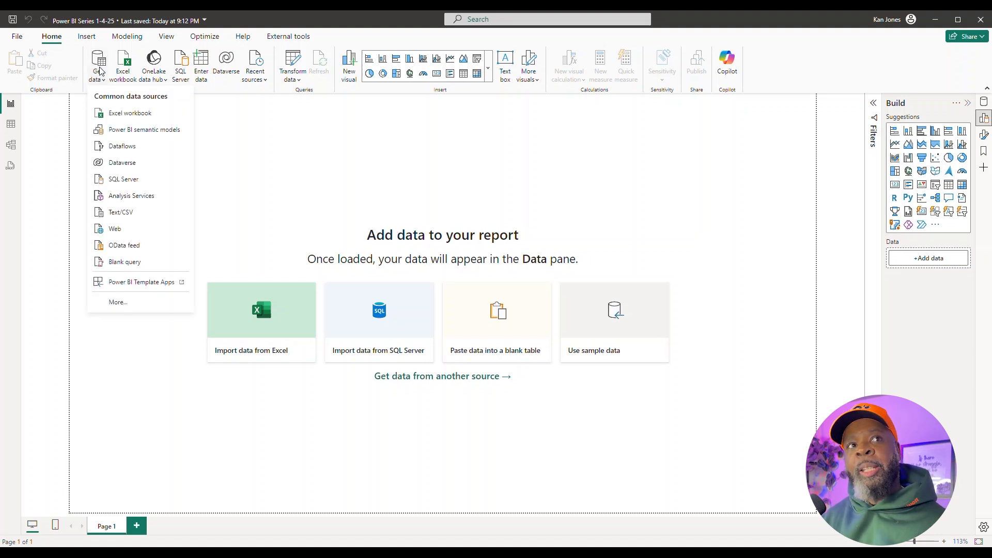
pyautogui.click(139, 304)
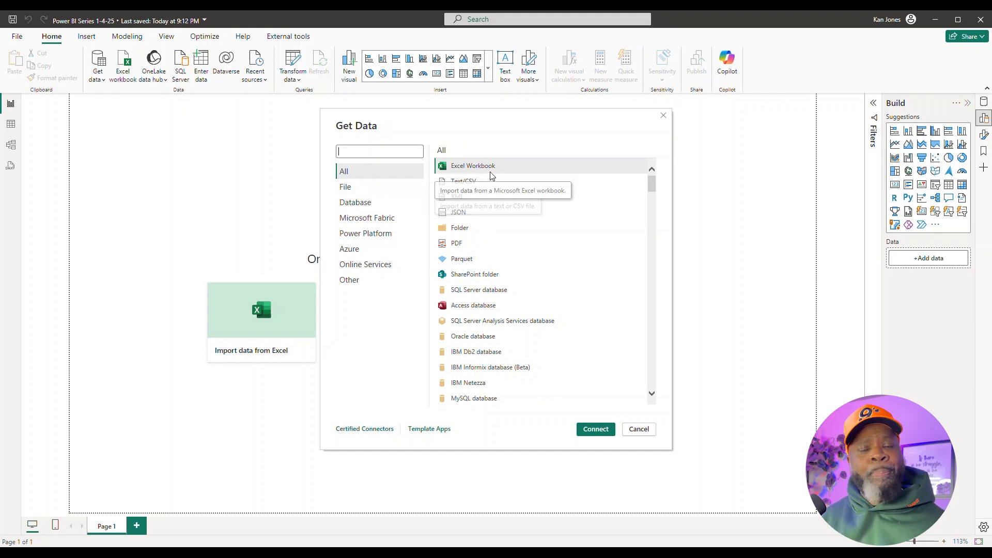
pyautogui.scroll(-10, 491, 186)
pyautogui.scroll(-15, 552, 260)
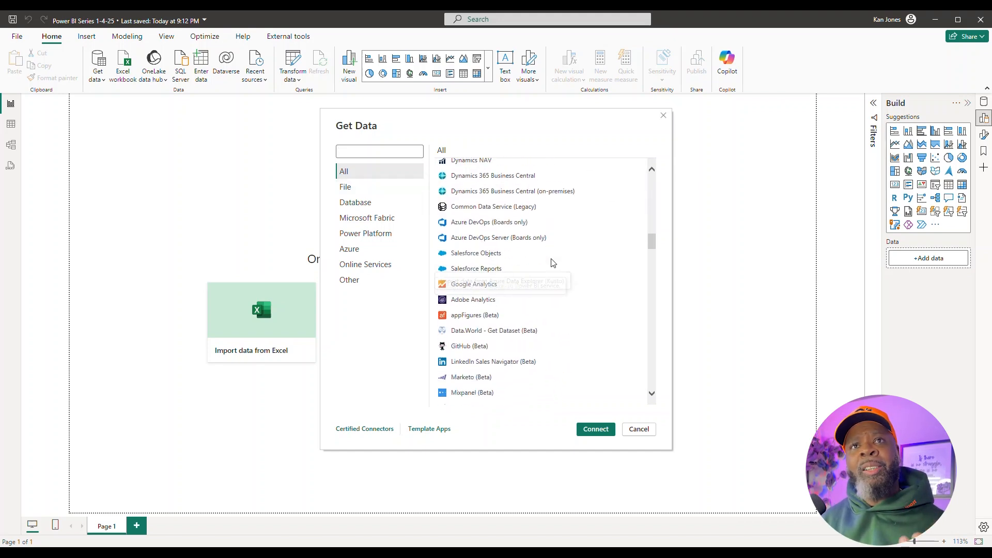
pyautogui.scroll(-15, 549, 258)
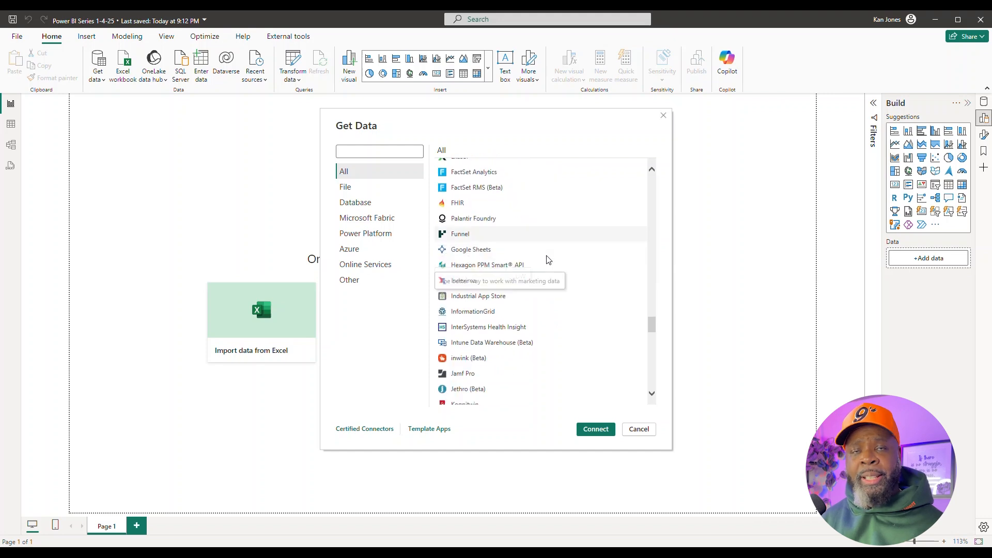
pyautogui.scroll(15, 549, 253)
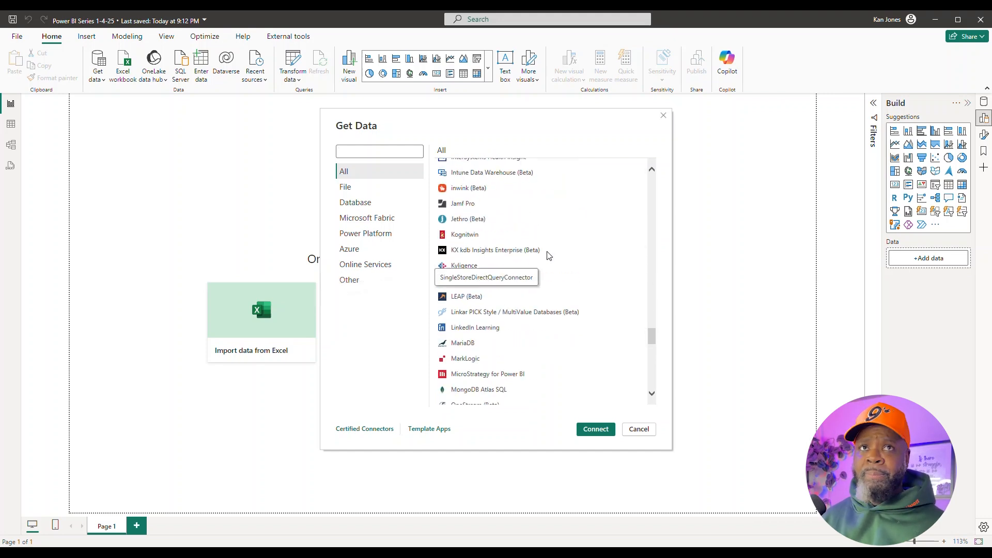
pyautogui.scroll(10, 549, 237)
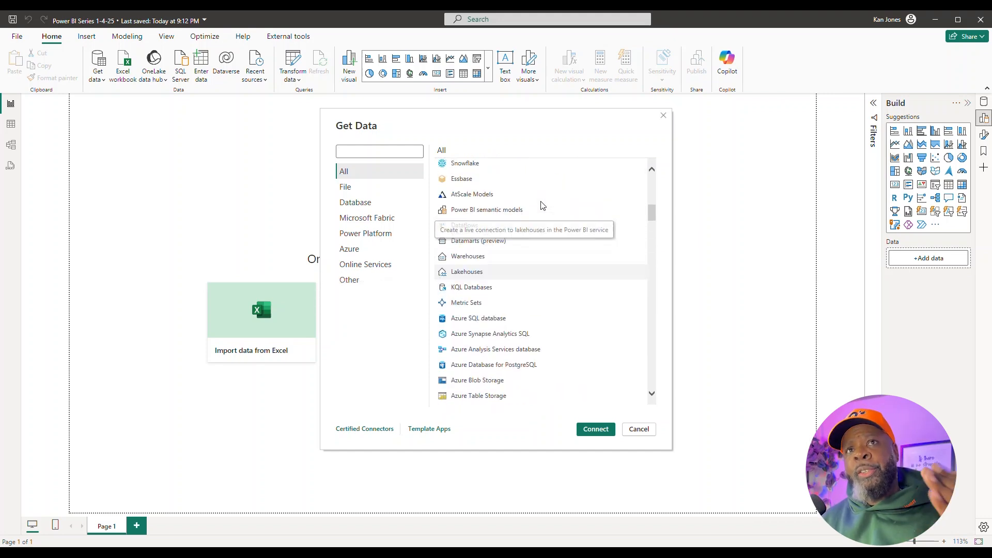
# - Examine the connectors by category, from File and Power Platform to Azure and Other, and return to the list of all sources
pyautogui.click(362, 186)
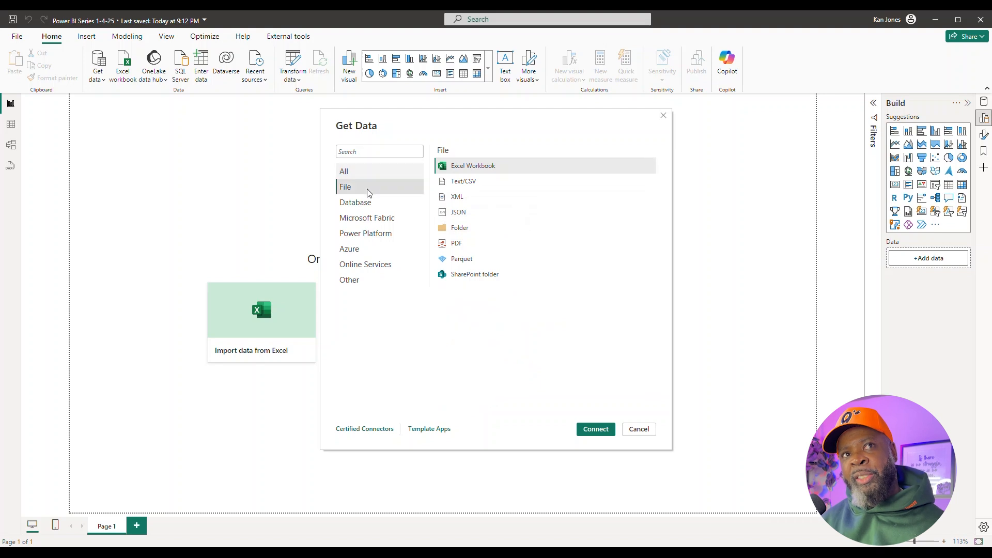
pyautogui.click(407, 211)
pyautogui.click(404, 232)
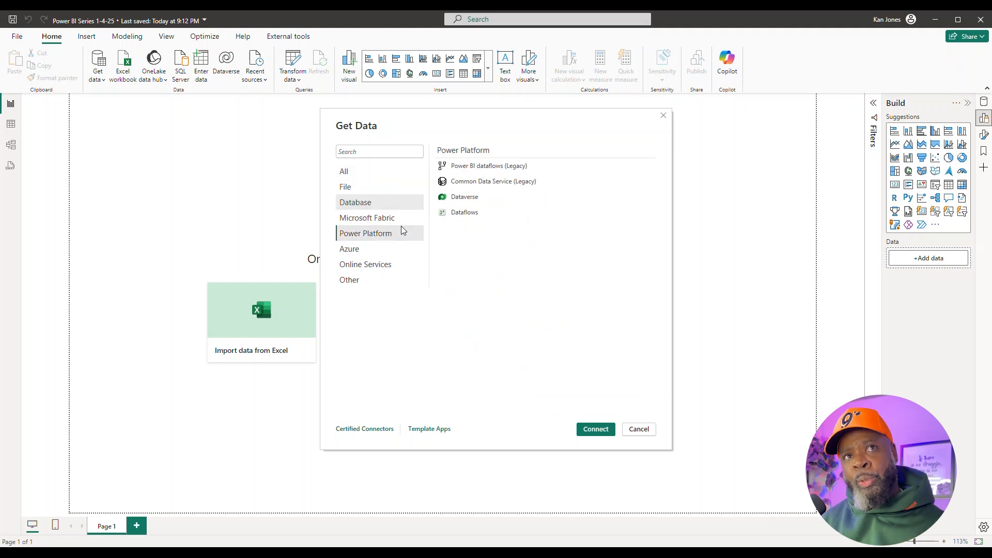
pyautogui.click(407, 218)
pyautogui.click(408, 239)
pyautogui.click(408, 250)
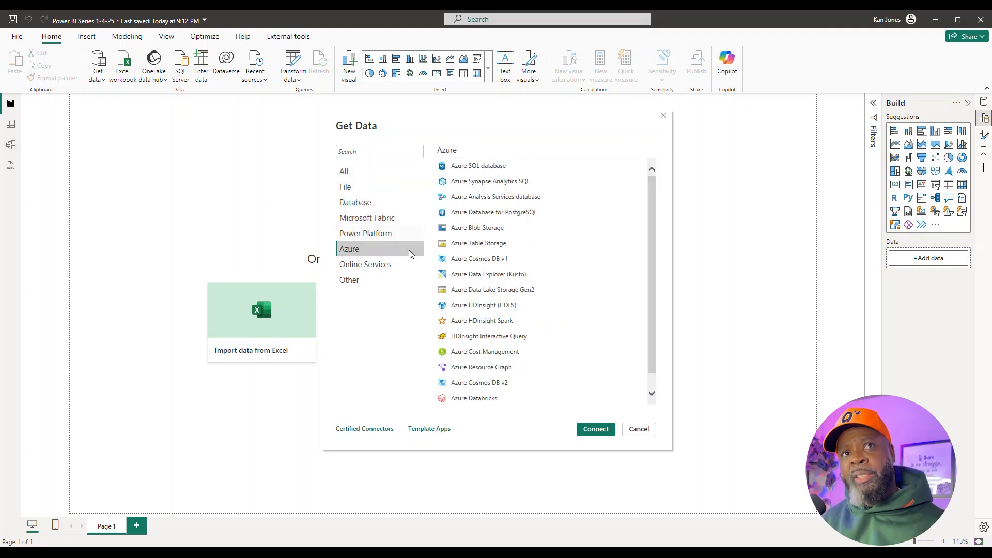
pyautogui.click(408, 265)
pyautogui.click(407, 281)
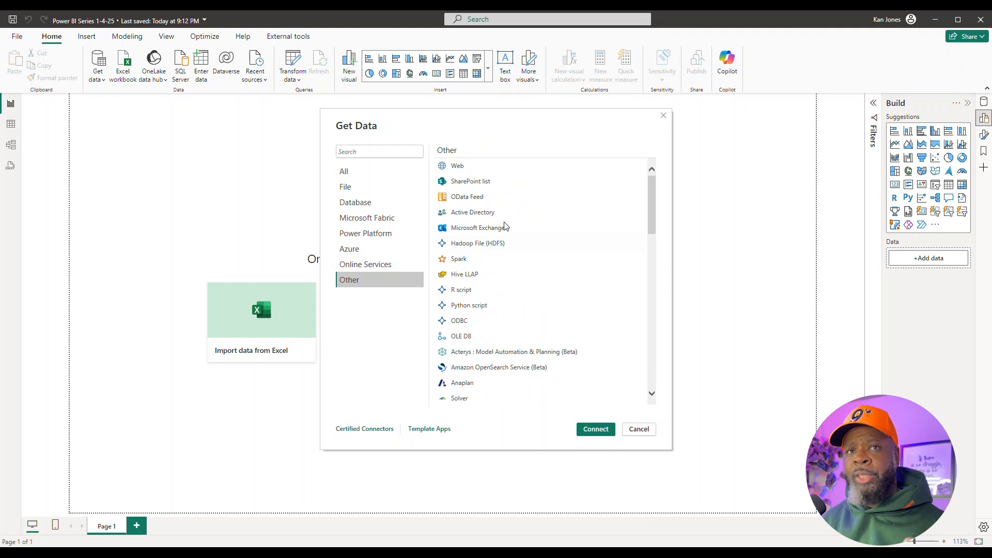
pyautogui.scroll(-15, 526, 238)
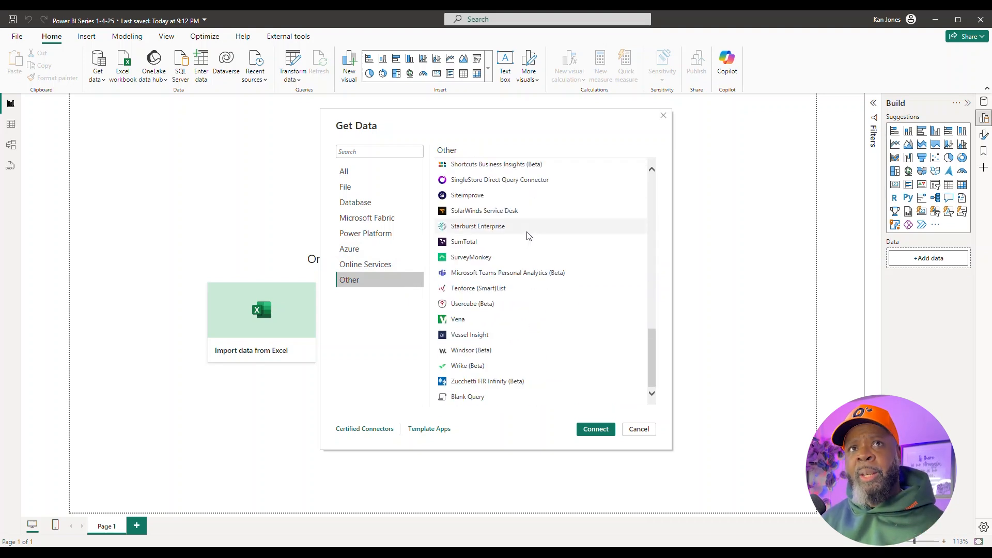
pyautogui.scroll(15, 526, 237)
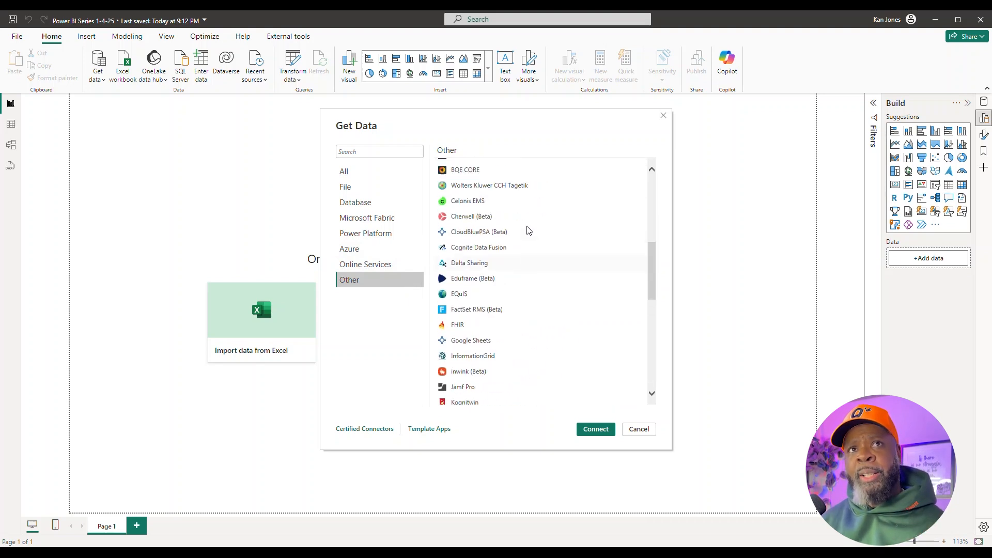
pyautogui.click(365, 175)
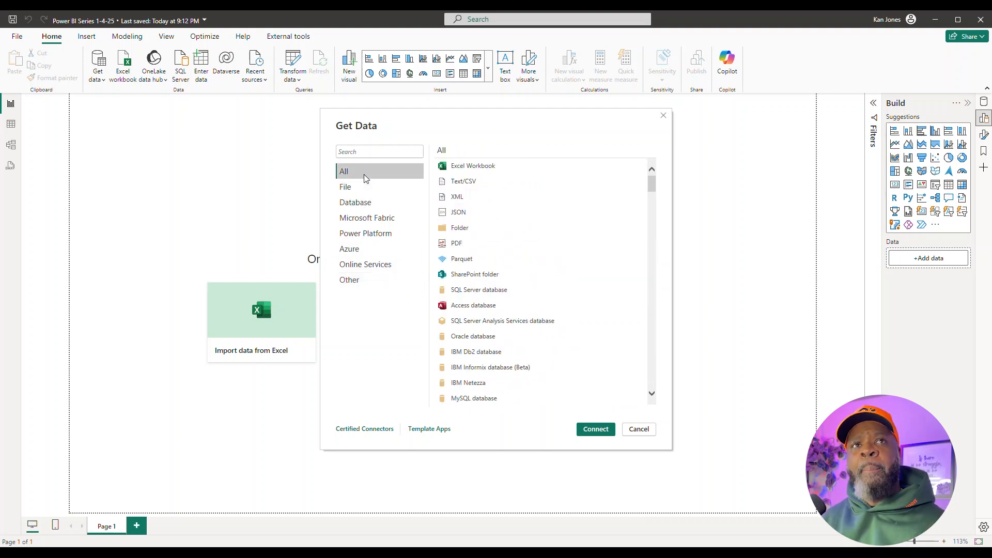
# - Load AdventureWorks Sales Data 2020.csv from the Sales Data folder through the Text/CSV connector, and widen the Data pane to show the full table name
pyautogui.click(480, 184)
pyautogui.click(598, 432)
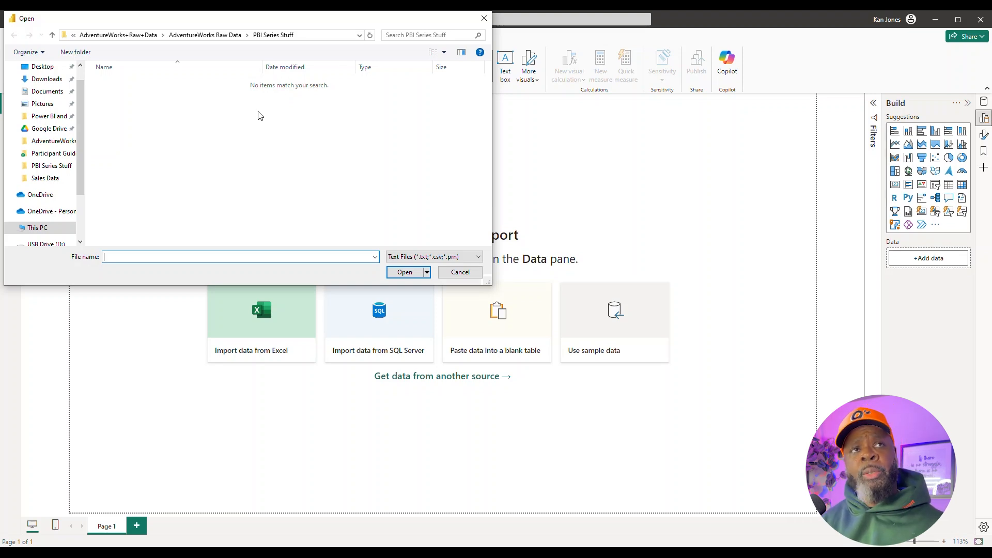
pyautogui.click(221, 37)
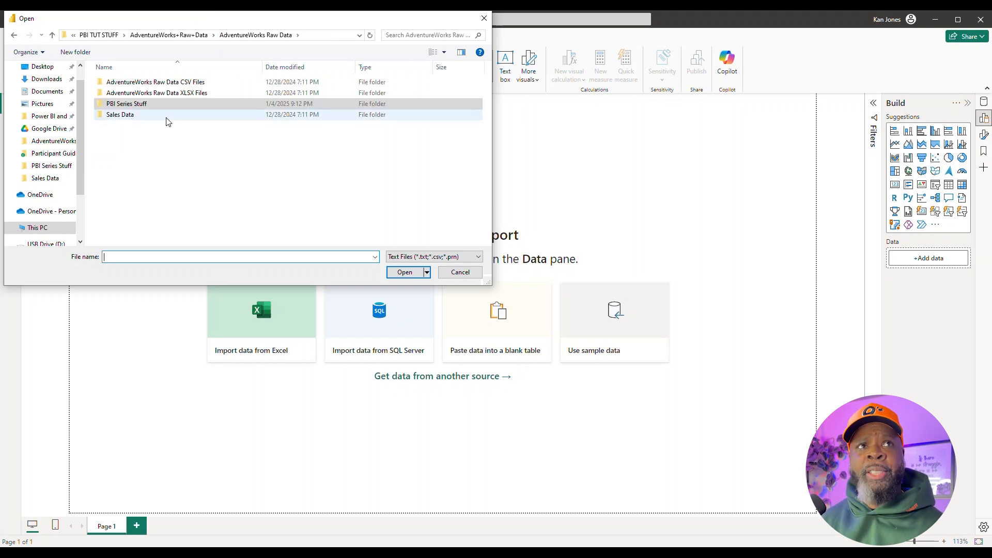
pyautogui.doubleClick(167, 116)
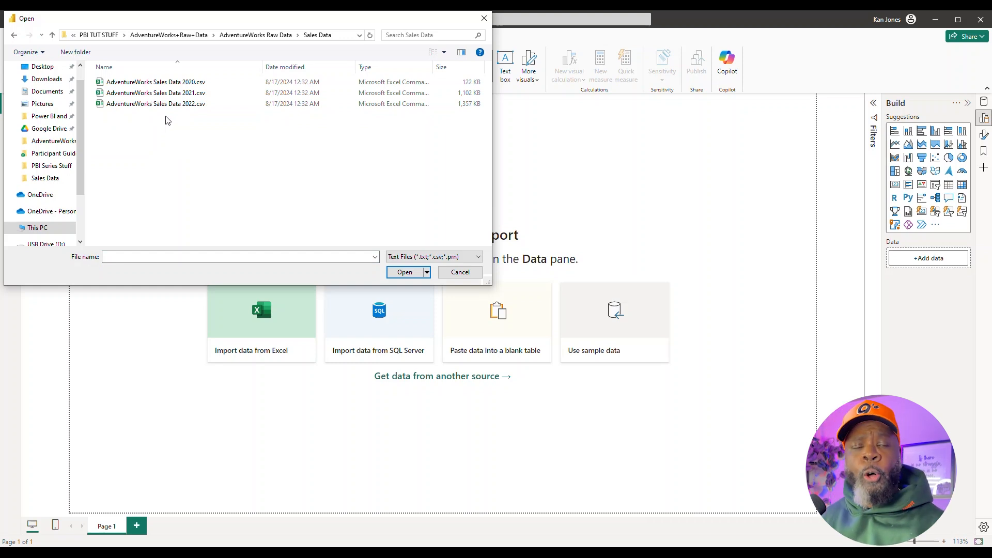
pyautogui.click(157, 83)
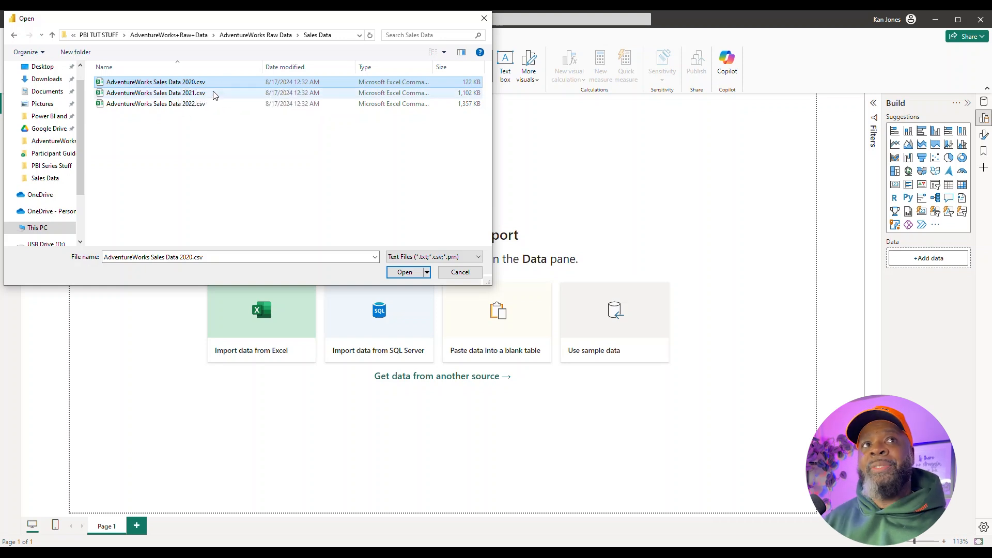
pyautogui.click(405, 272)
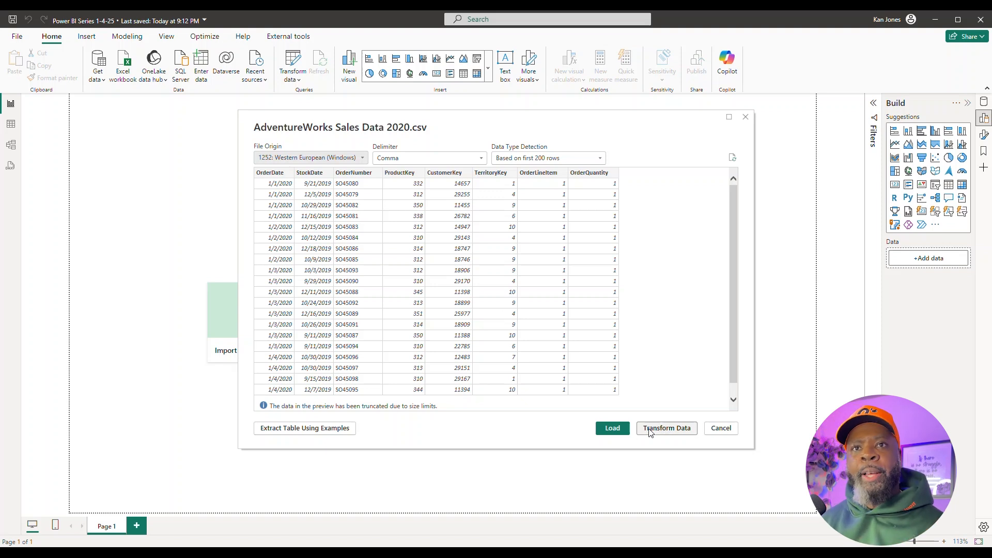
pyautogui.click(612, 431)
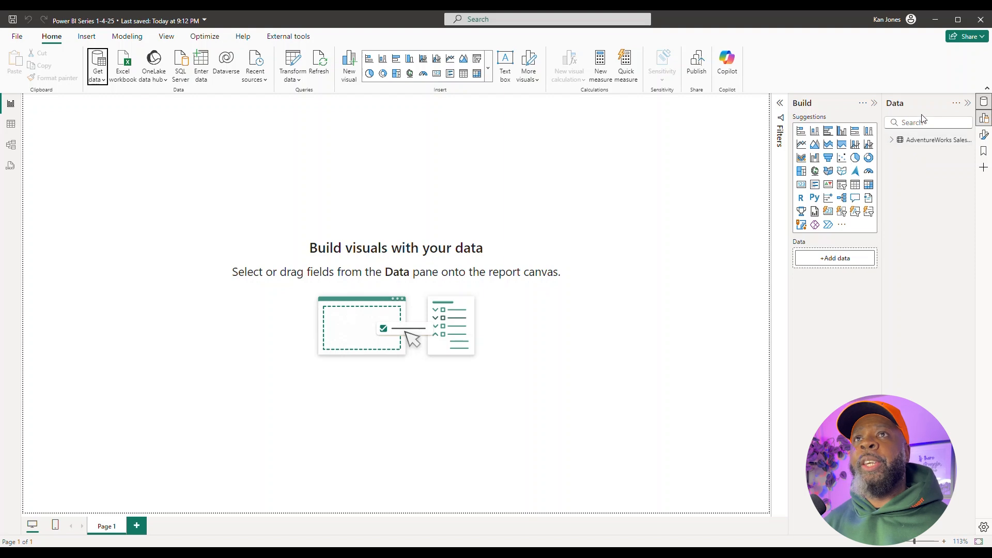
pyautogui.moveTo(882, 151); pyautogui.dragTo(804, 151)
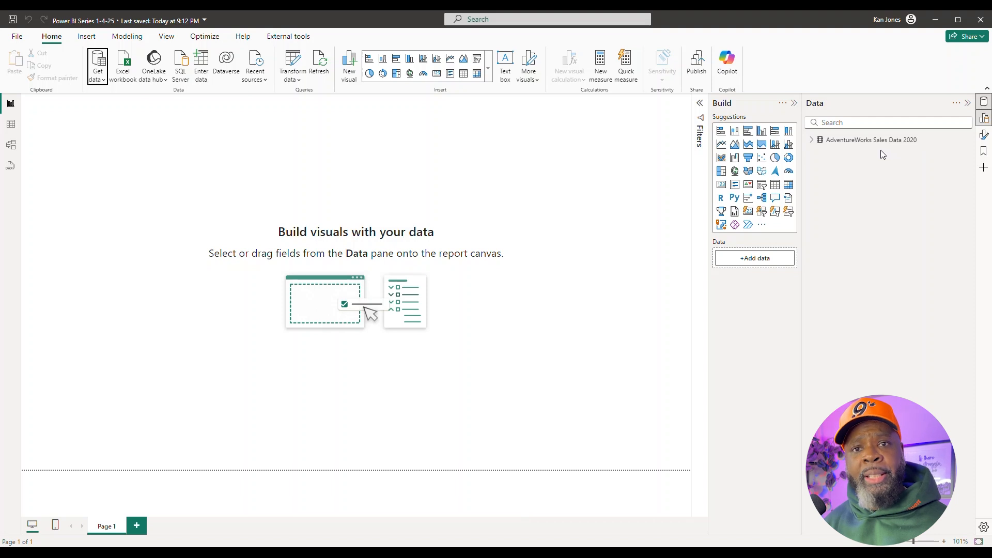
# - Check the fields of the 2020 sales table, and load AdventureWorks Sales Data 2021.csv through the Text/CSV connector
pyautogui.click(811, 140)
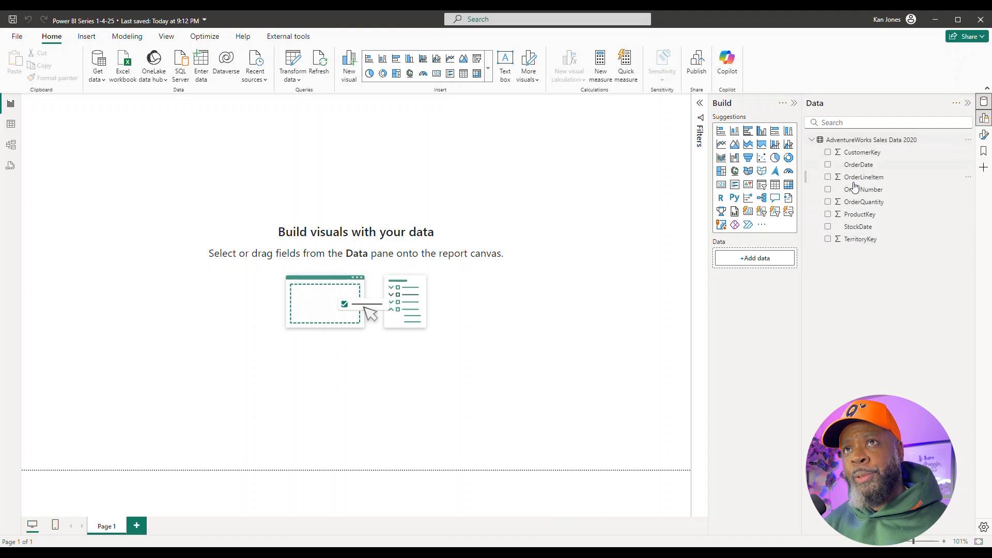
pyautogui.click(811, 140)
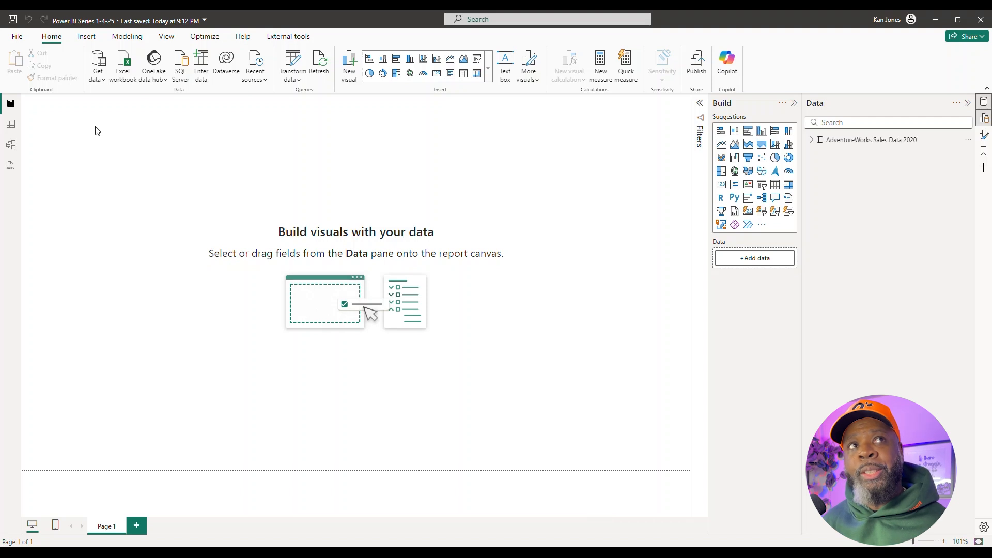
pyautogui.click(98, 77)
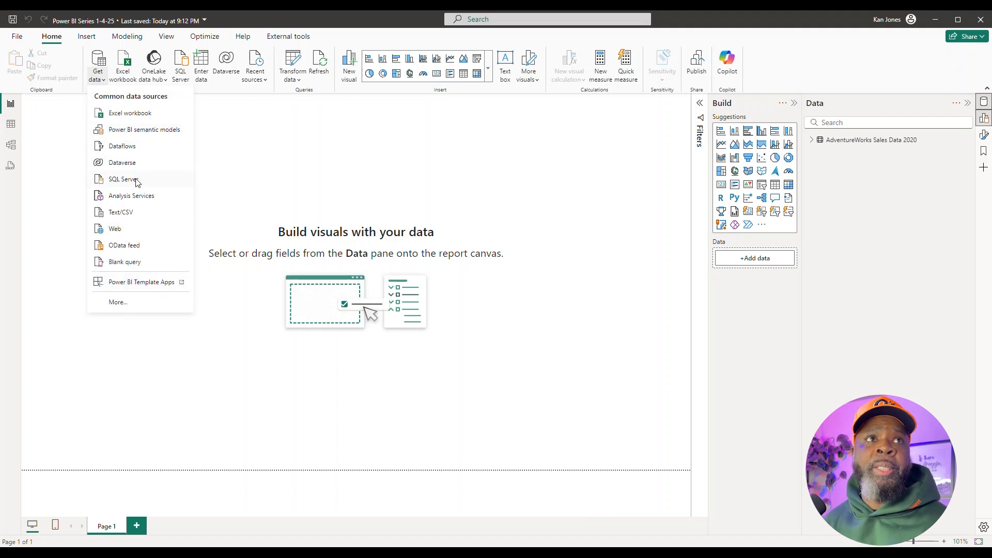
pyautogui.click(138, 213)
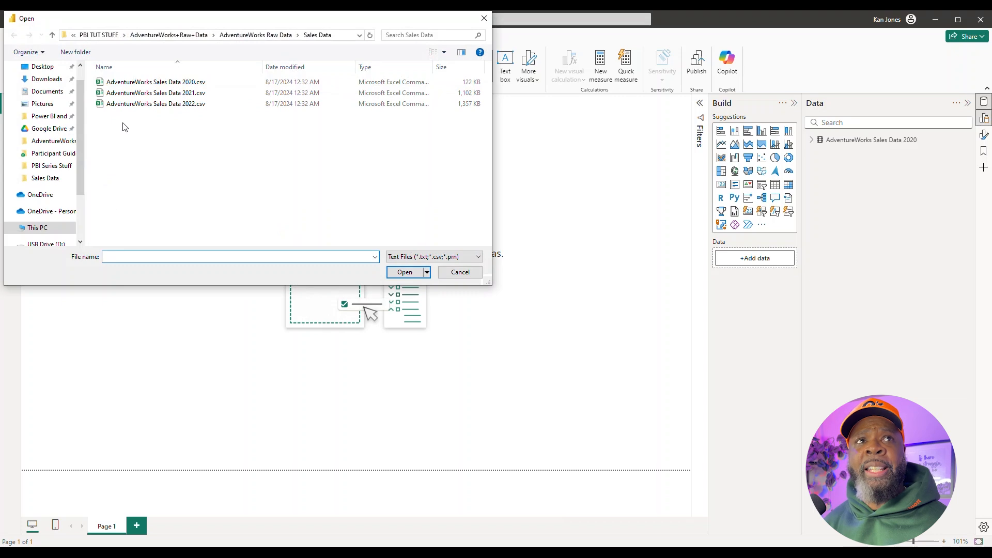
pyautogui.click(130, 93)
pyautogui.click(404, 272)
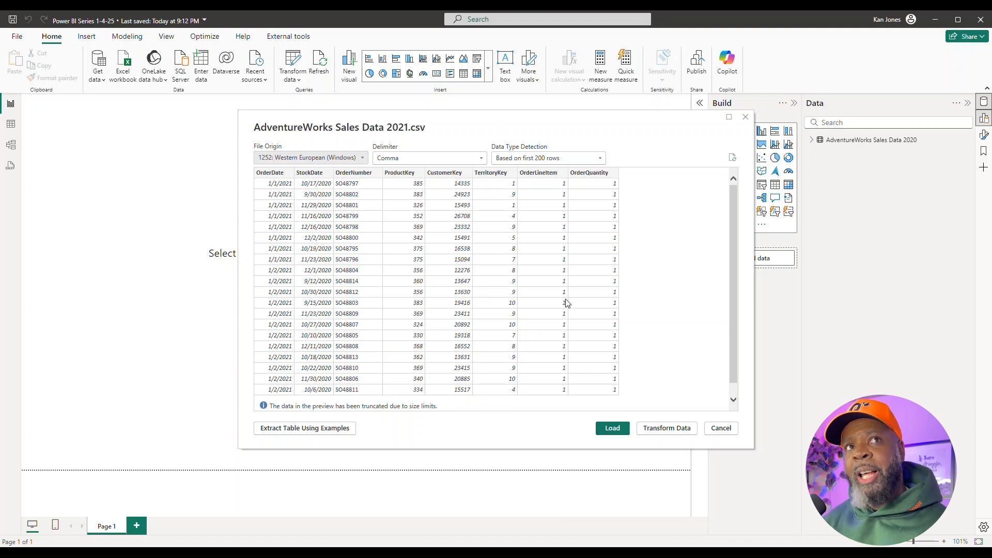
pyautogui.click(610, 429)
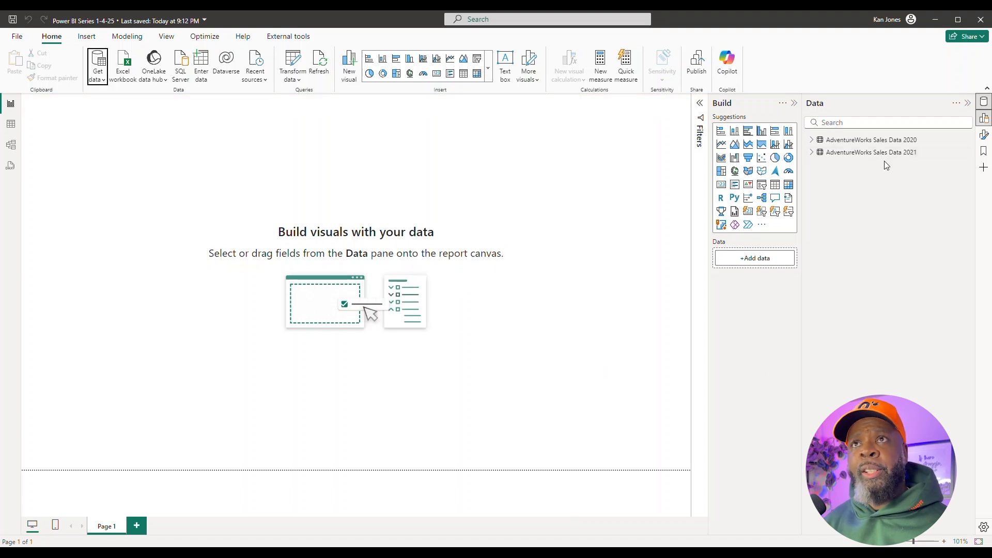
# - Load AdventureWorks Sales Data 2022.csv from the Sales Data folder through the Text/CSV connector
pyautogui.click(99, 63)
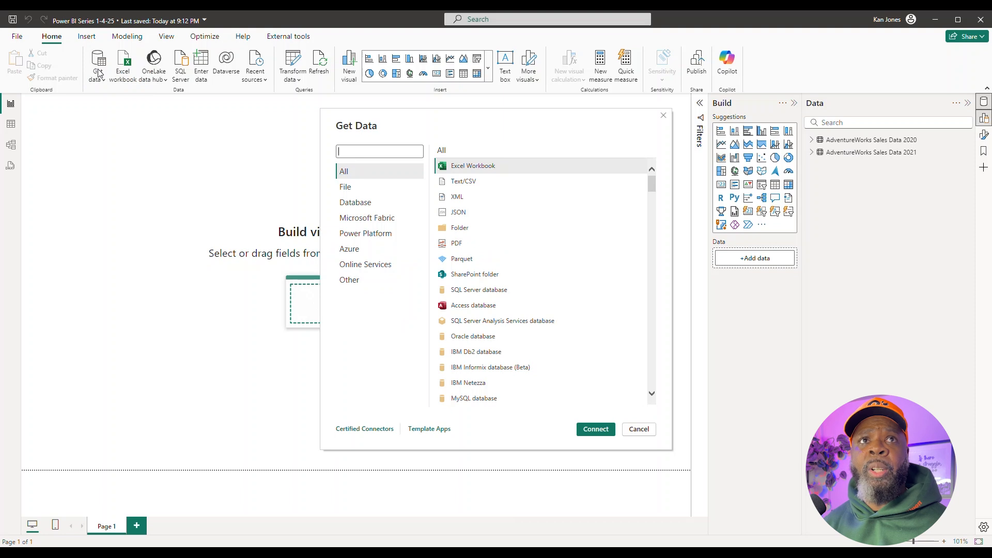
pyautogui.click(484, 187)
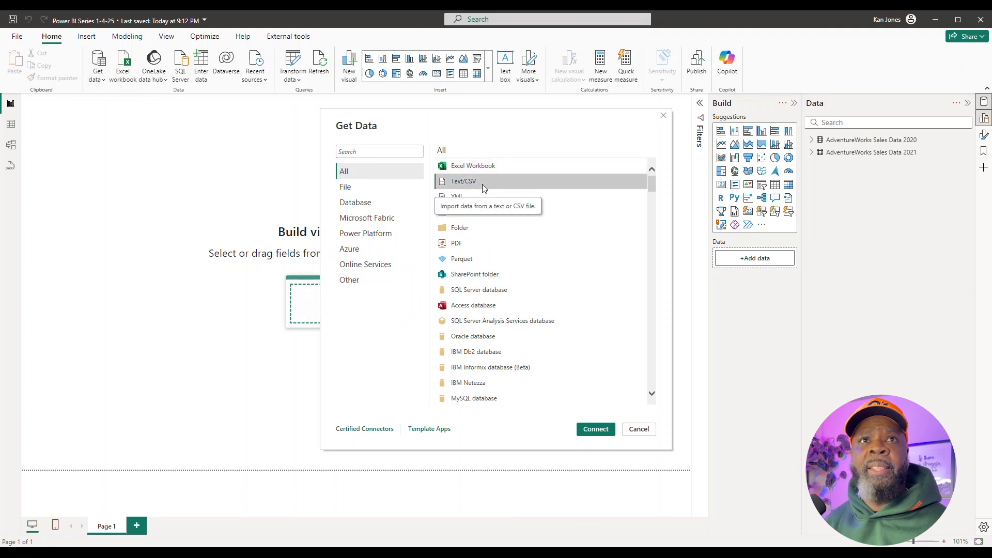
pyautogui.click(594, 429)
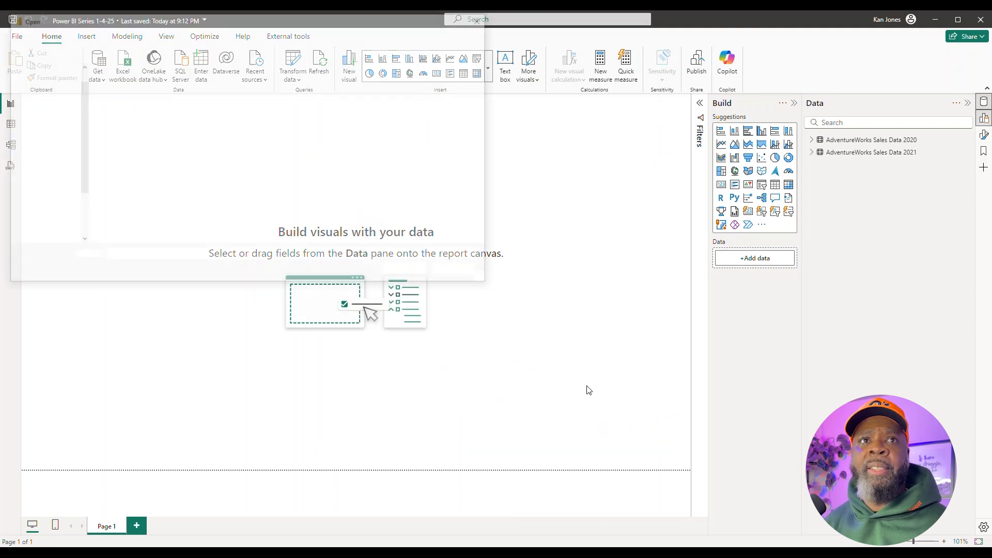
pyautogui.click(130, 104)
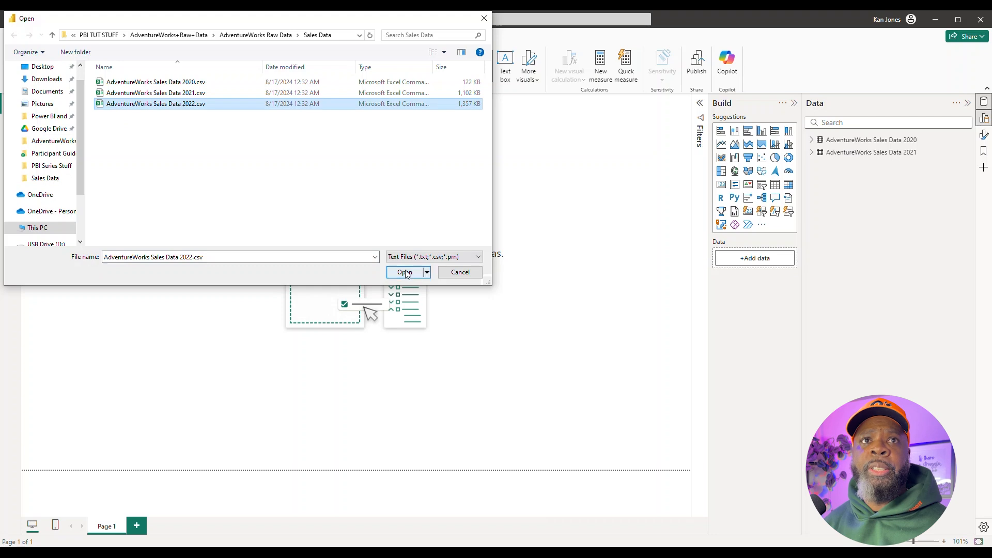
pyautogui.click(405, 273)
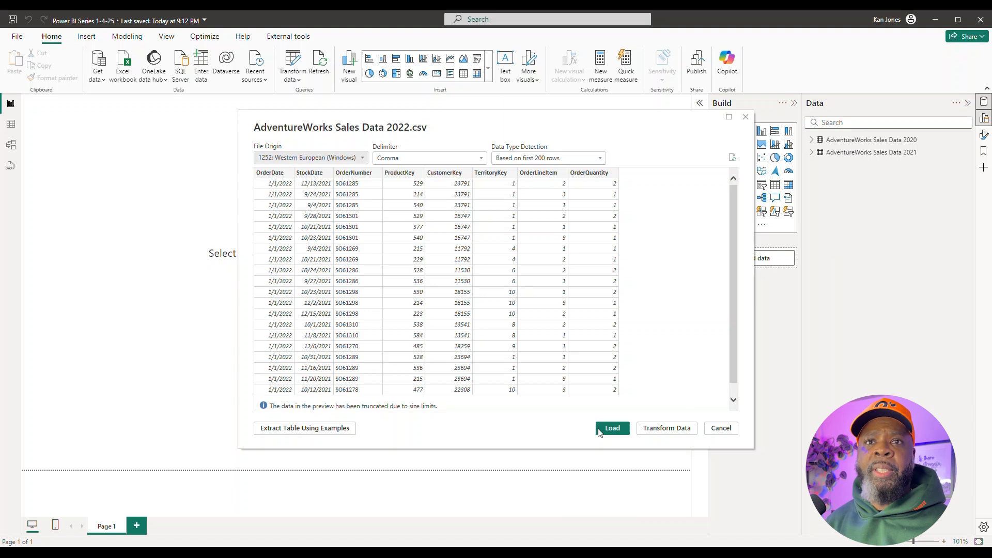
pyautogui.click(612, 428)
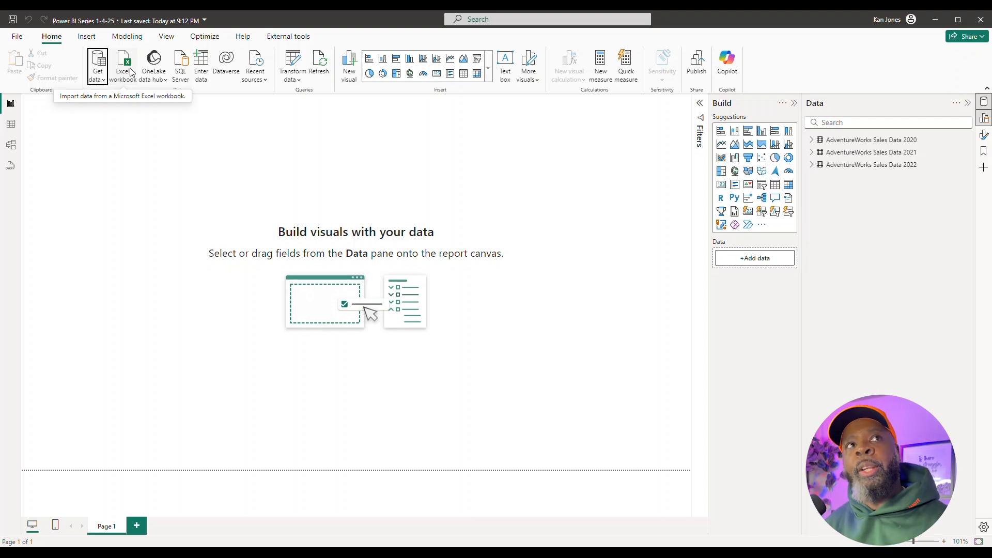
# - Load the AdventureWorks Calendar Lookup sheet from its Excel workbook in the AdventureWorks Raw Data XLSX Files folder
pyautogui.click(100, 80)
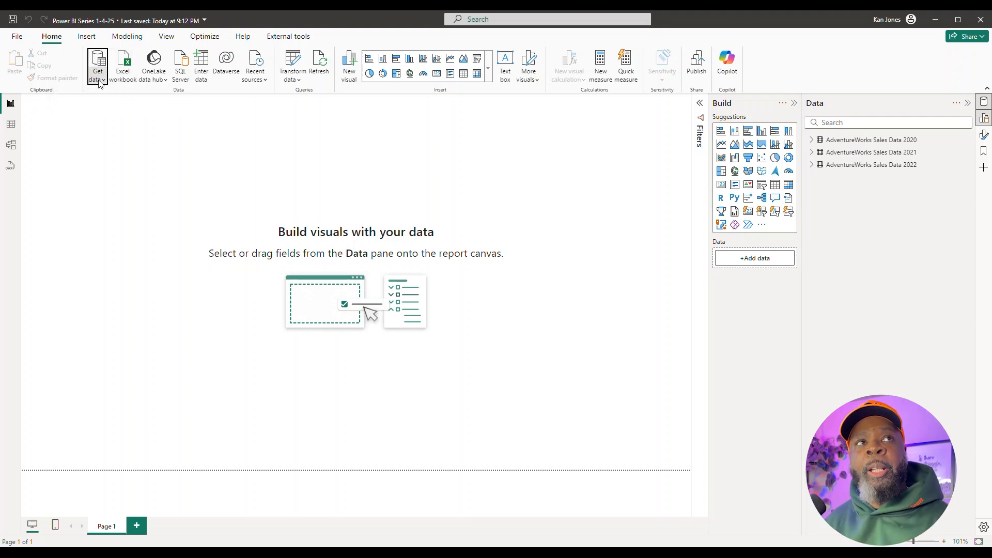
pyautogui.click(119, 113)
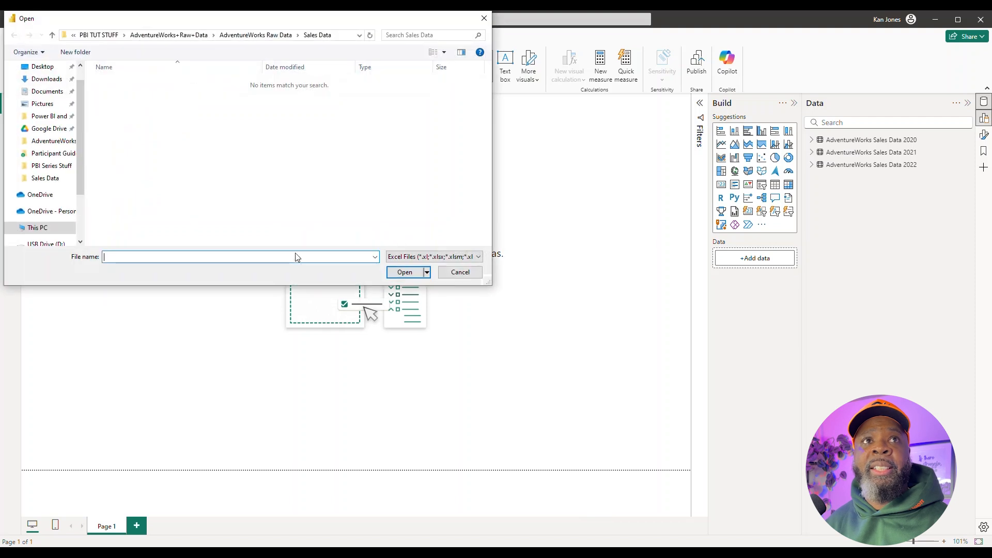
pyautogui.click(268, 37)
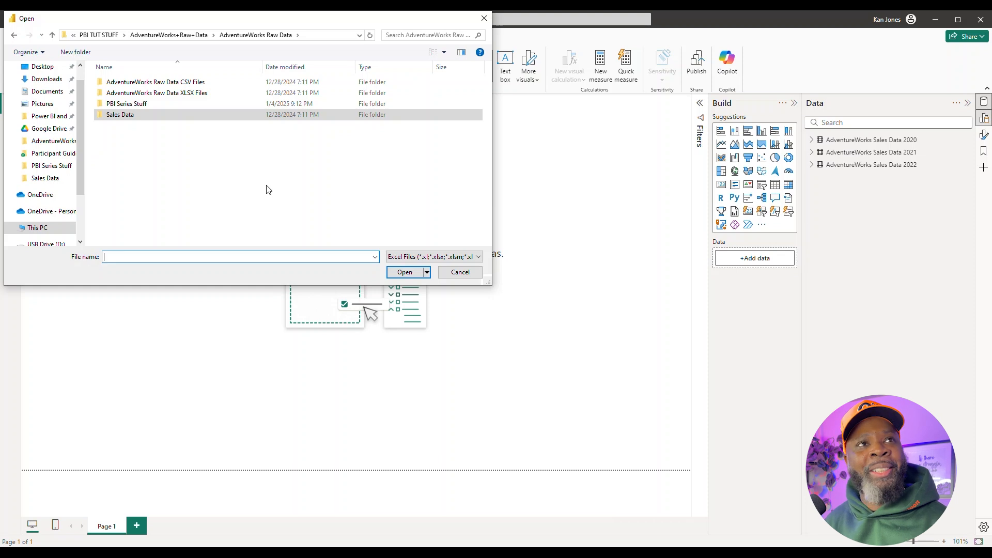
pyautogui.doubleClick(173, 96)
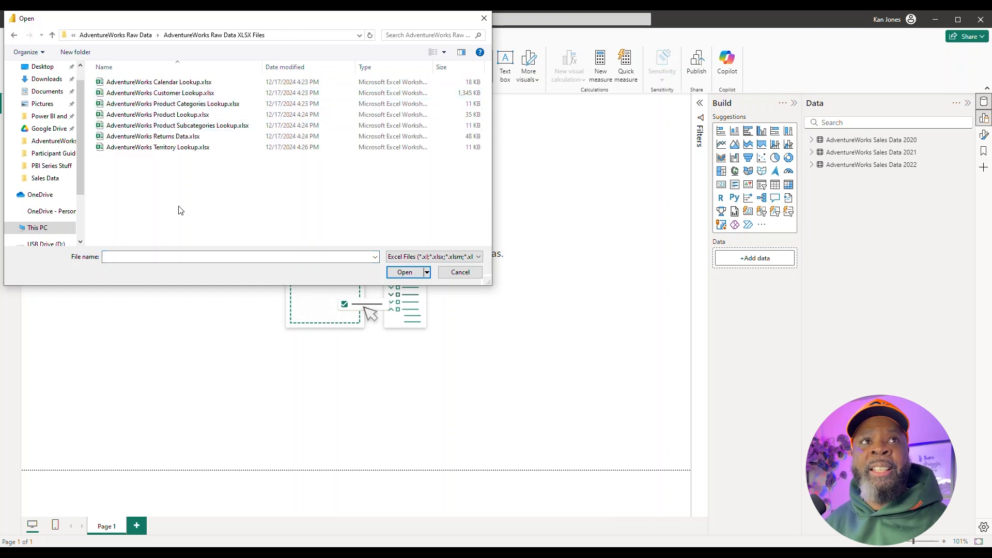
pyautogui.click(167, 86)
pyautogui.click(404, 273)
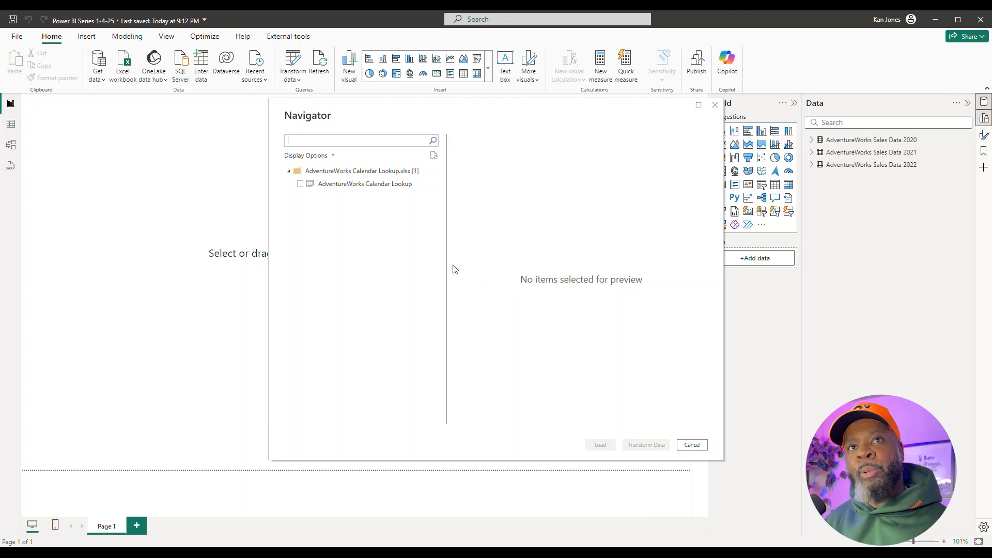
pyautogui.click(300, 184)
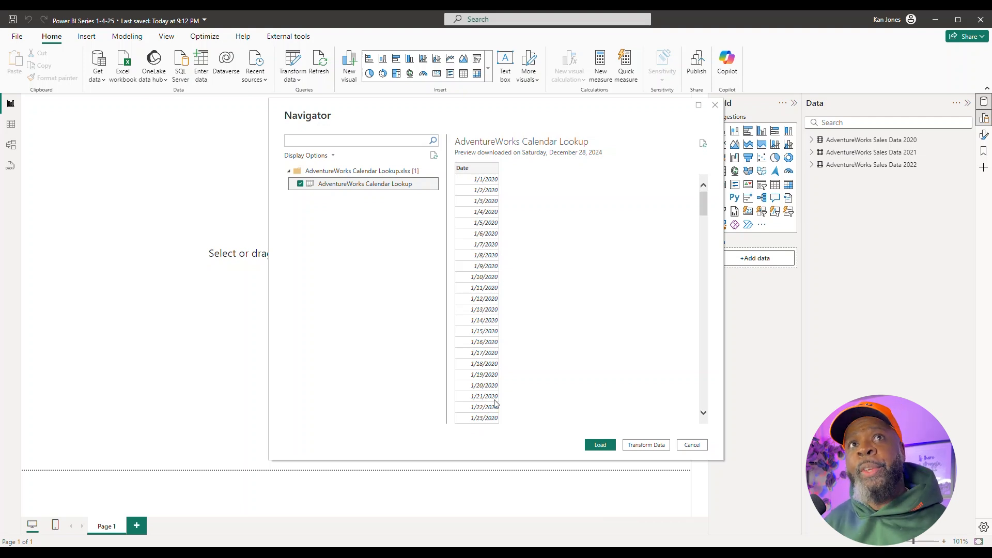
pyautogui.click(605, 446)
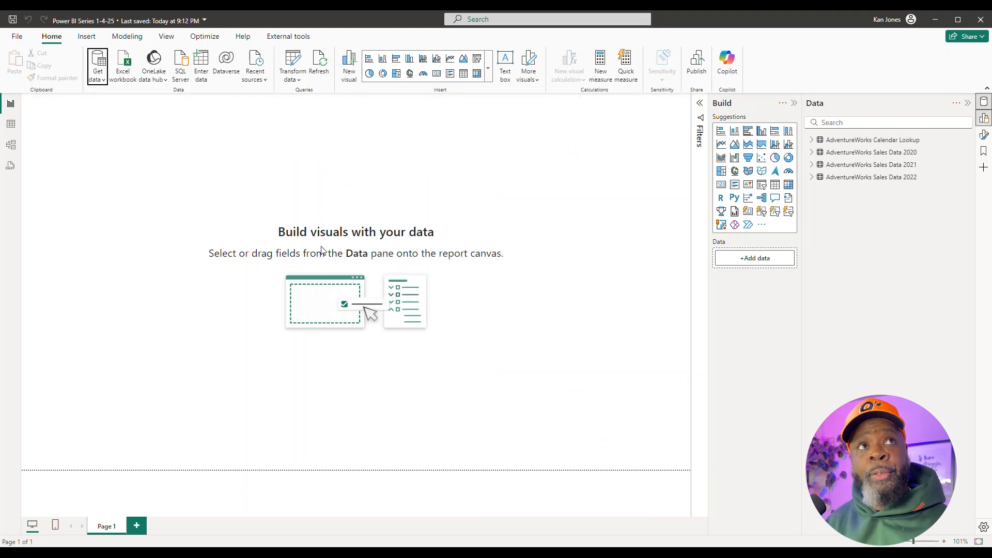
# - Go through the remaining AdventureWorks workbooks in the XLSX folder and open AdventureWorks Customer Lookup.xlsx for import
pyautogui.click(125, 65)
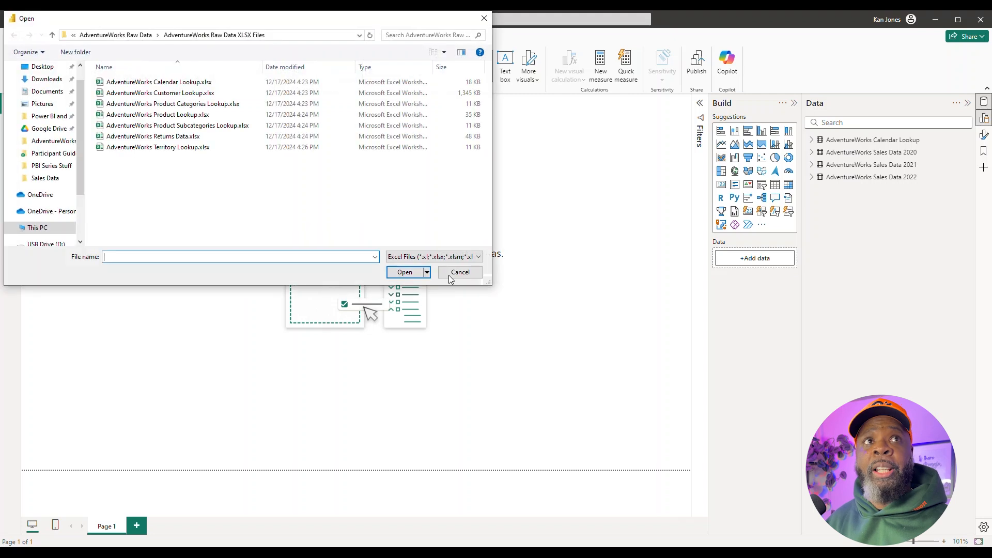
pyautogui.click(179, 94)
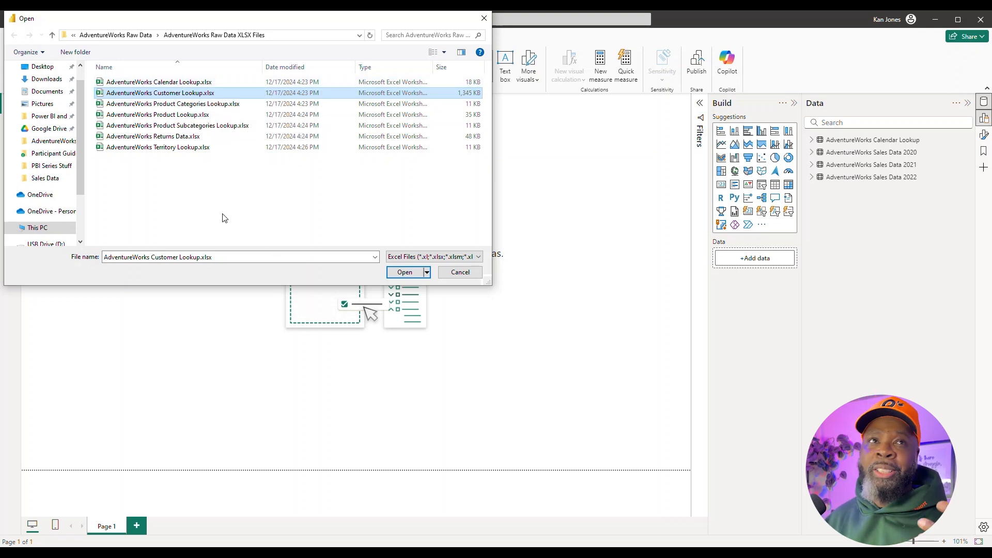
pyautogui.click(199, 104)
pyautogui.click(199, 115)
pyautogui.click(200, 126)
pyautogui.click(196, 137)
pyautogui.click(198, 147)
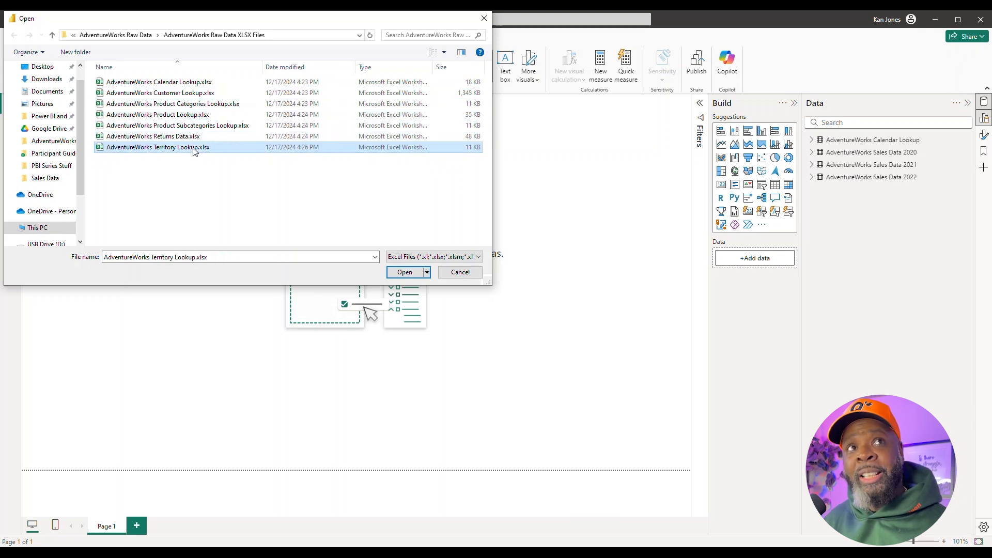
pyautogui.click(197, 94)
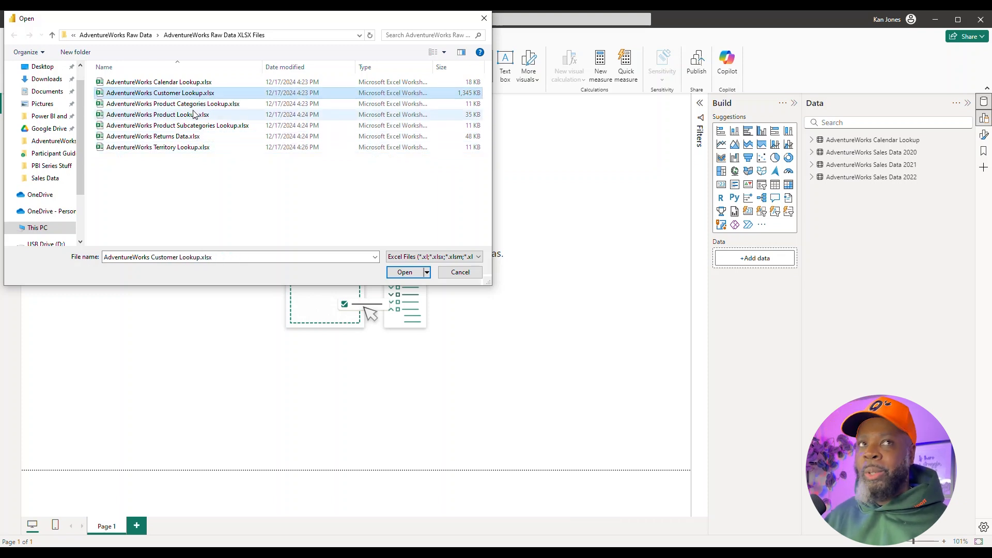
pyautogui.click(406, 272)
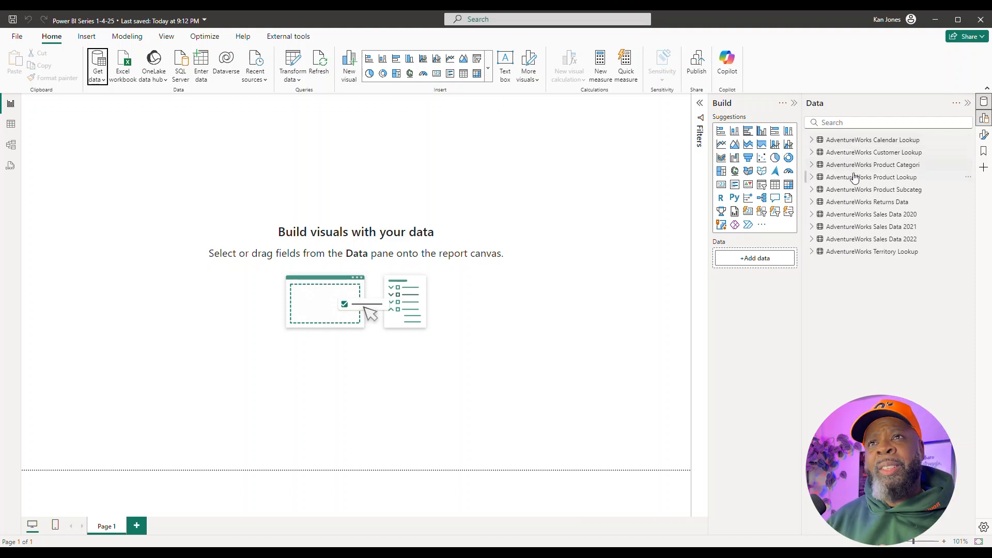
# - Examine the fields of the imported tables, from Territory Lookup through the sales, returns and product tables to Calendar Lookup
pyautogui.click(812, 253)
pyautogui.click(813, 253)
pyautogui.click(812, 238)
pyautogui.click(813, 239)
pyautogui.click(813, 227)
pyautogui.click(813, 227)
pyautogui.click(812, 215)
pyautogui.click(812, 214)
pyautogui.click(814, 202)
pyautogui.click(814, 202)
pyautogui.click(812, 177)
pyautogui.click(813, 177)
pyautogui.click(812, 165)
pyautogui.click(813, 168)
pyautogui.click(813, 153)
pyautogui.click(812, 153)
pyautogui.click(813, 152)
pyautogui.click(812, 140)
pyautogui.click(812, 140)
pyautogui.click(812, 153)
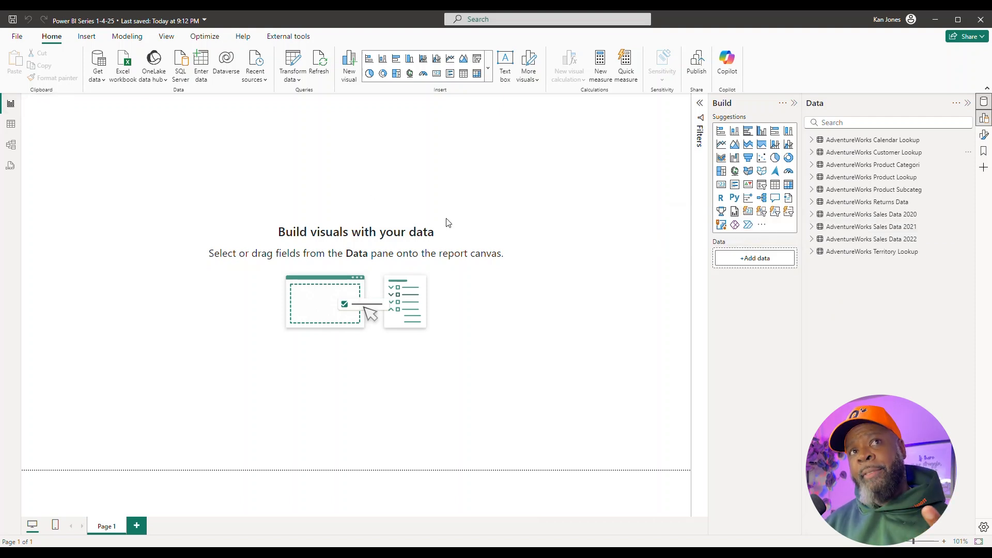
# - Show the AdventureWorks Customer Lookup data in Table view and filter its Prefix column to MR. only
pyautogui.click(11, 128)
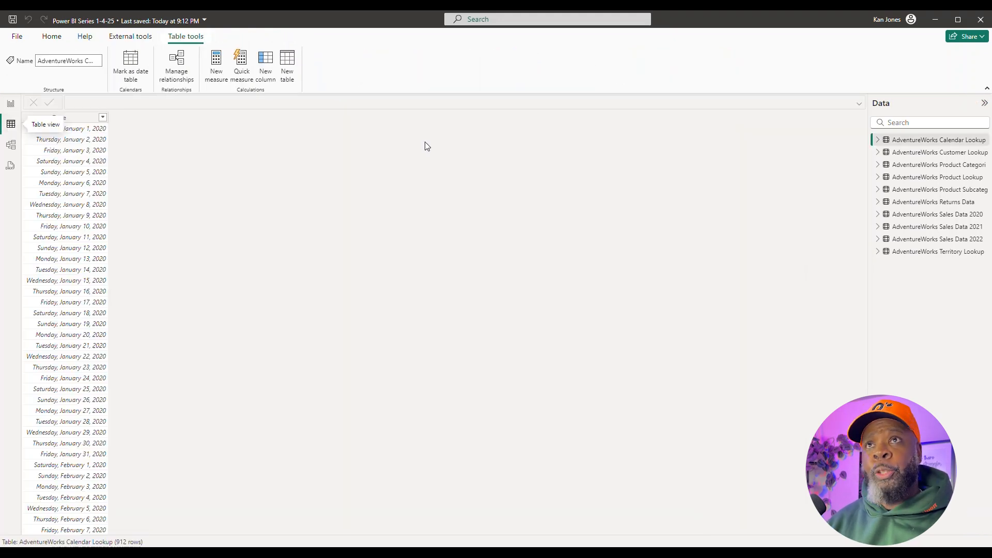
pyautogui.click(919, 156)
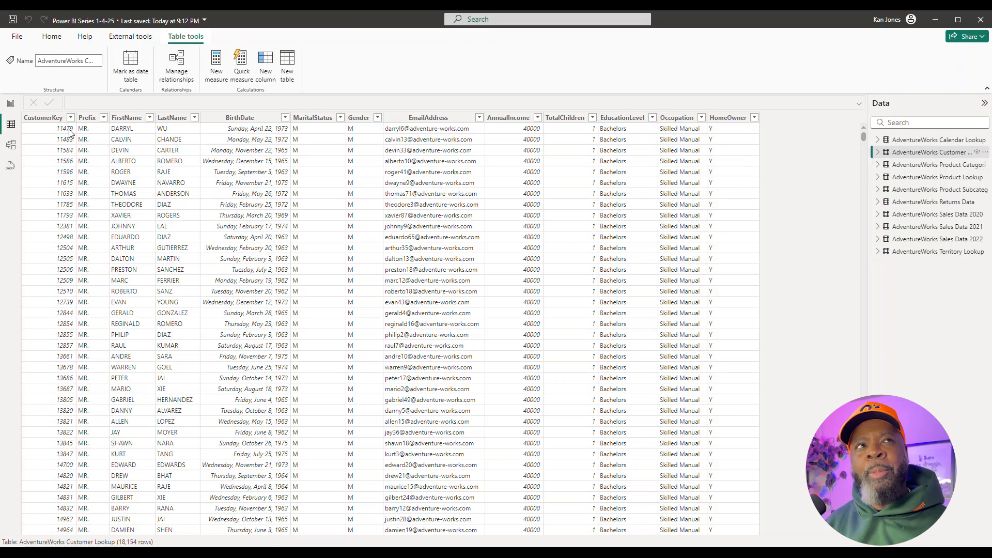
pyautogui.click(89, 118)
pyautogui.click(104, 118)
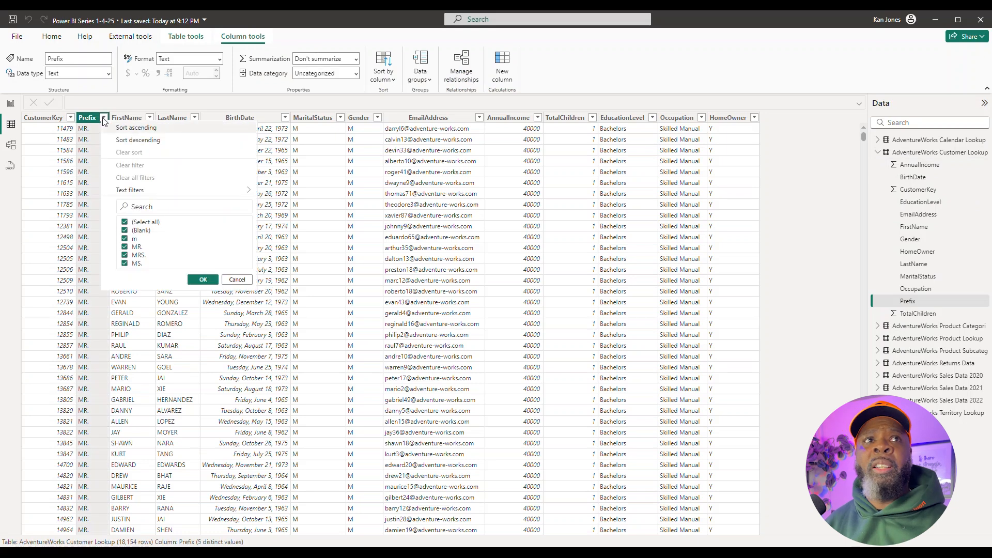
pyautogui.click(124, 222)
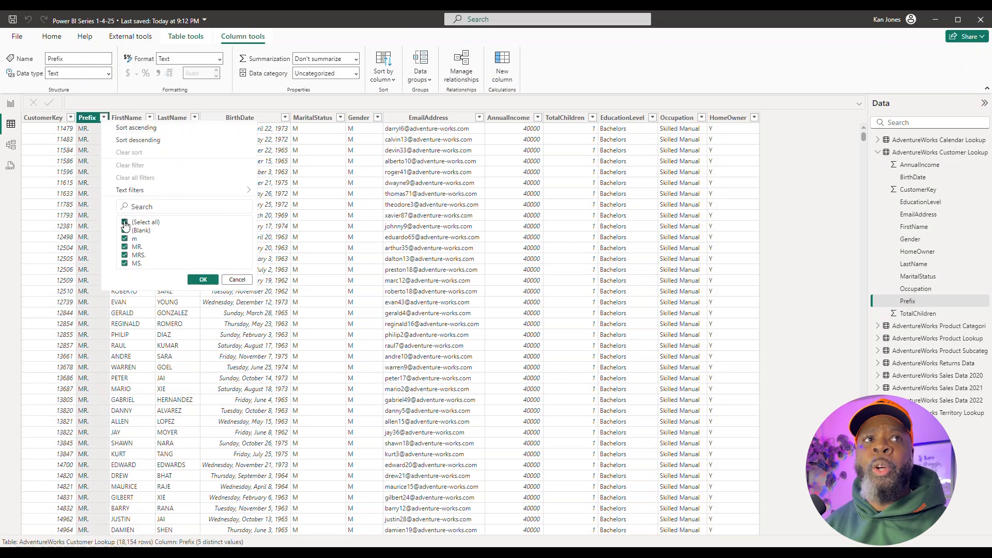
pyautogui.click(124, 247)
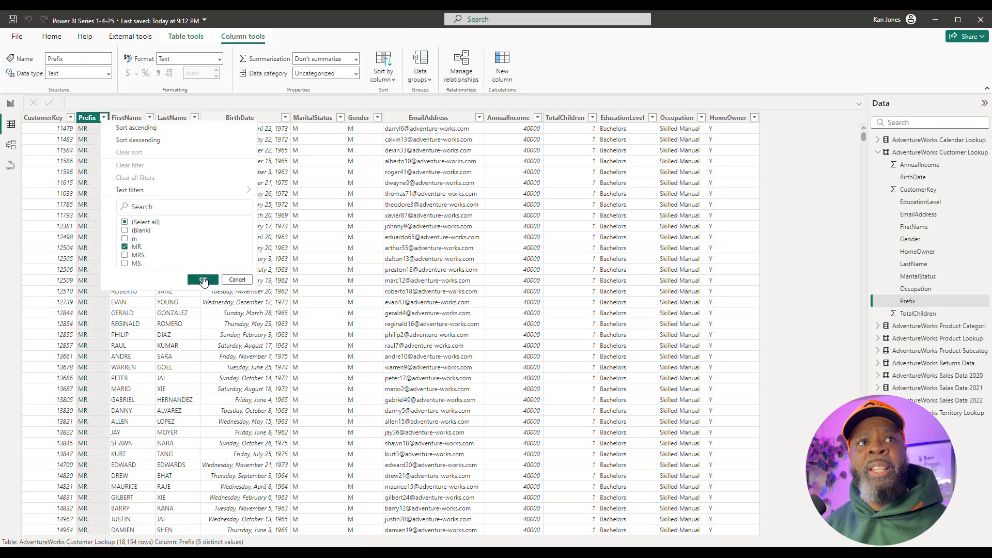
pyautogui.click(203, 281)
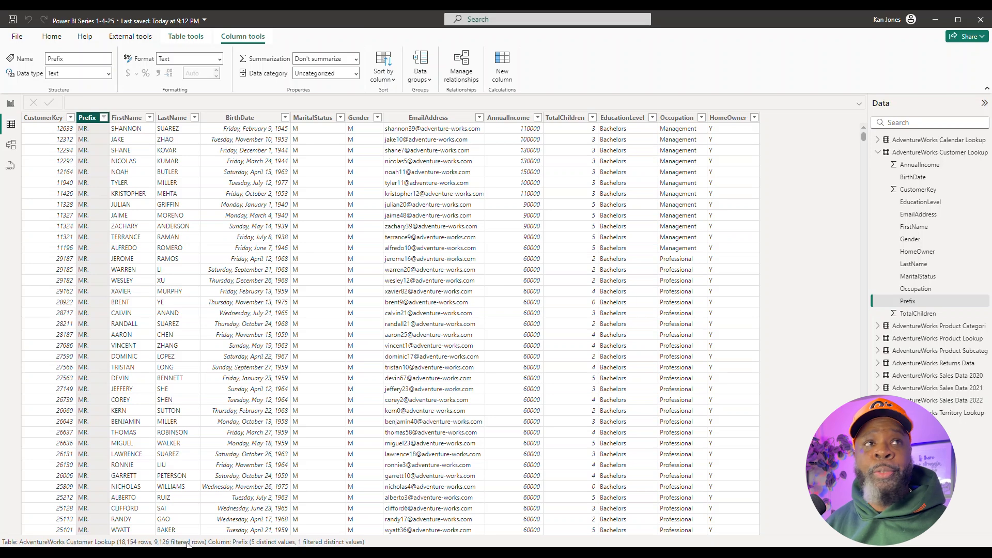
# - Reset the Prefix column filter of the customer table so that all values are selected again
pyautogui.click(104, 118)
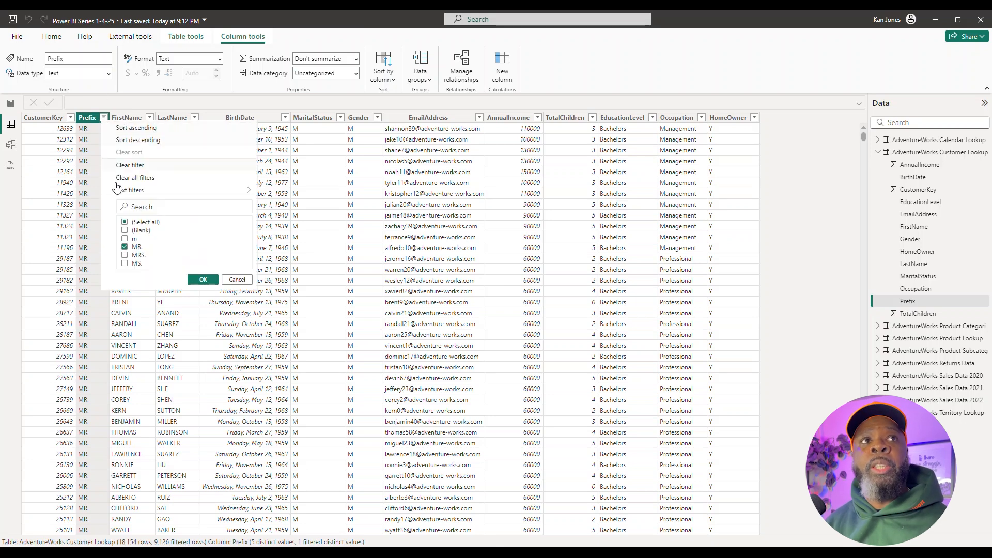
pyautogui.click(125, 248)
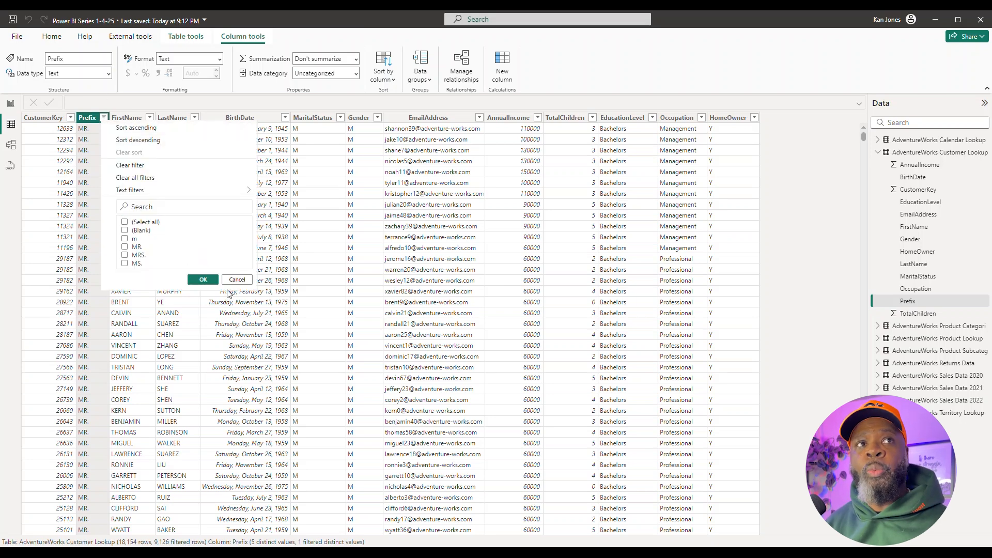
pyautogui.click(125, 222)
pyautogui.click(203, 280)
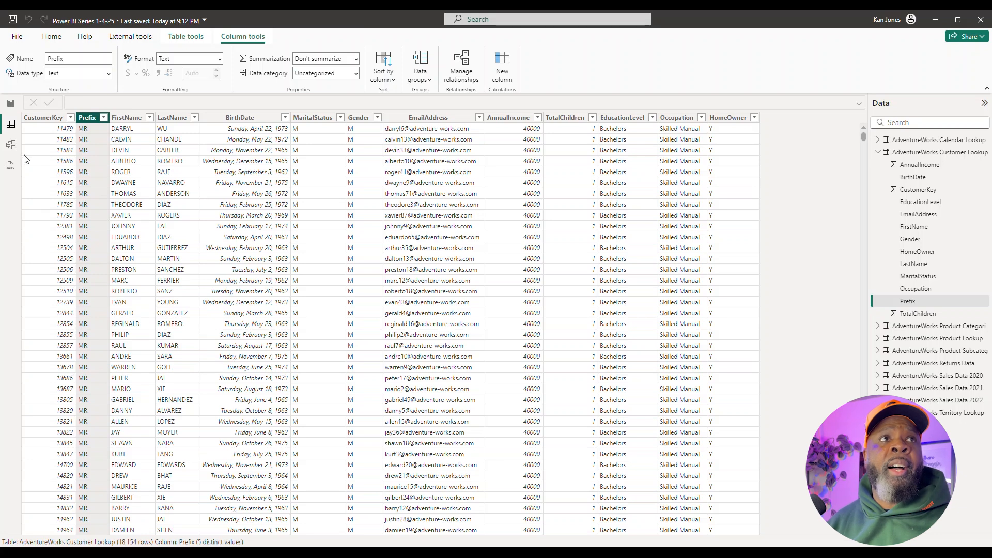
# - Switch to Model view and examine the cards of the imported sales, calendar, customer, product and returns tables
pyautogui.click(10, 145)
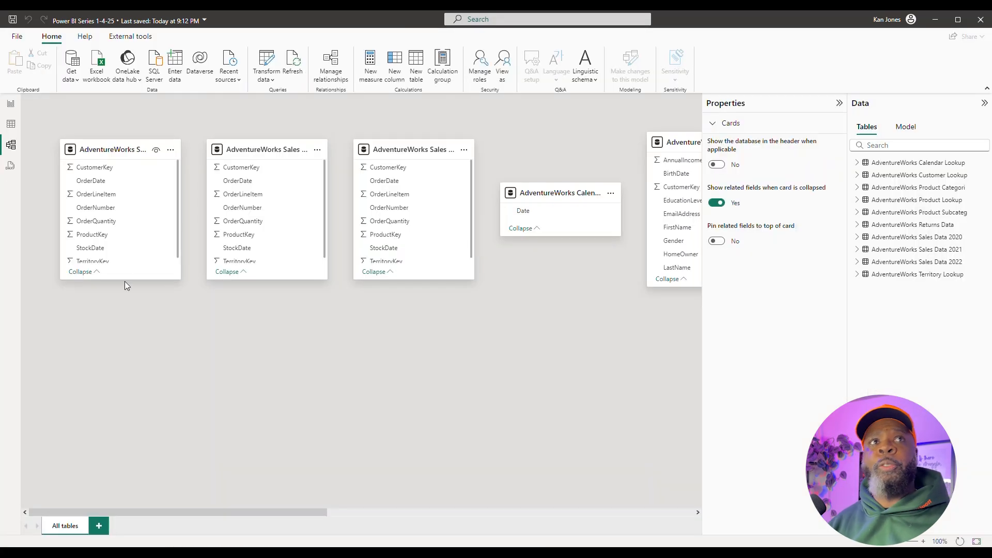
pyautogui.moveTo(285, 513)
pyautogui.mouseDown()
pyautogui.moveTo(352, 504)
pyautogui.moveTo(688, 516)
pyautogui.moveTo(432, 510)
pyautogui.moveTo(287, 523)
pyautogui.mouseUp()
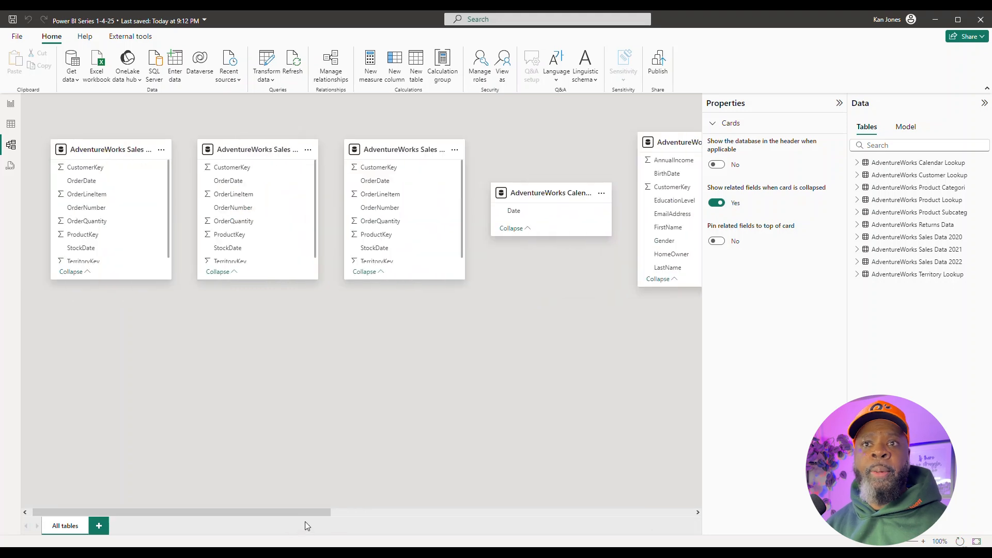
pyautogui.click(862, 542)
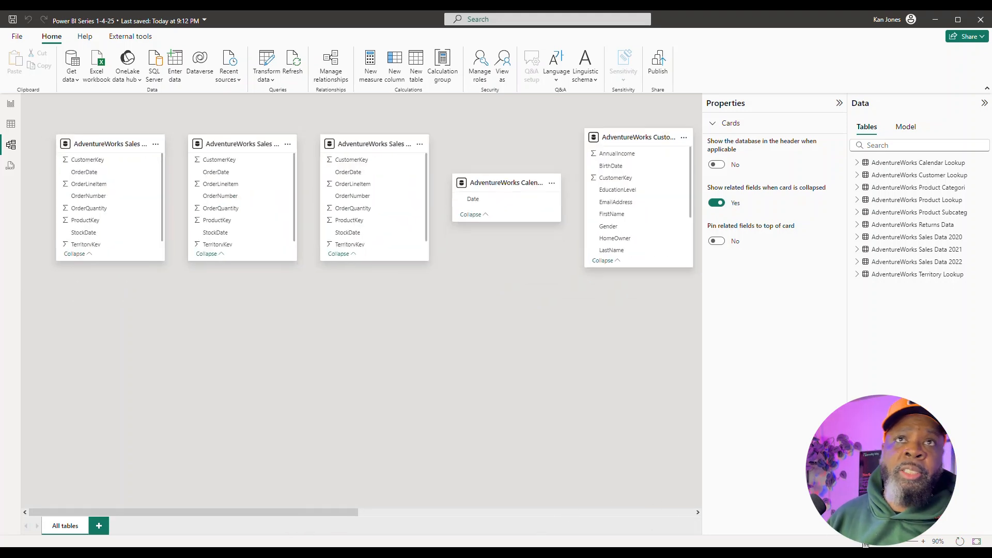
pyautogui.click(861, 542)
pyautogui.click(862, 542)
pyautogui.click(861, 542)
pyautogui.click(862, 542)
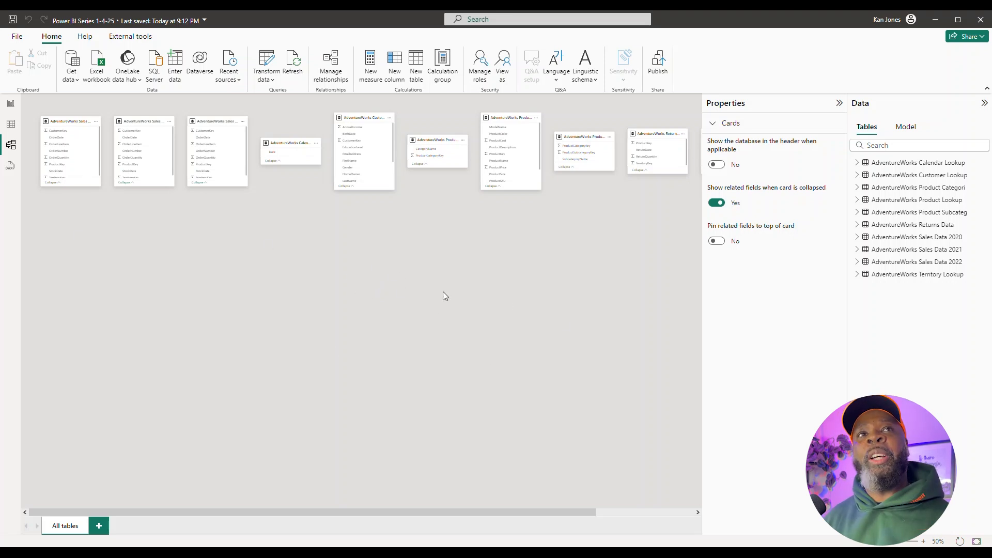
pyautogui.click(885, 545)
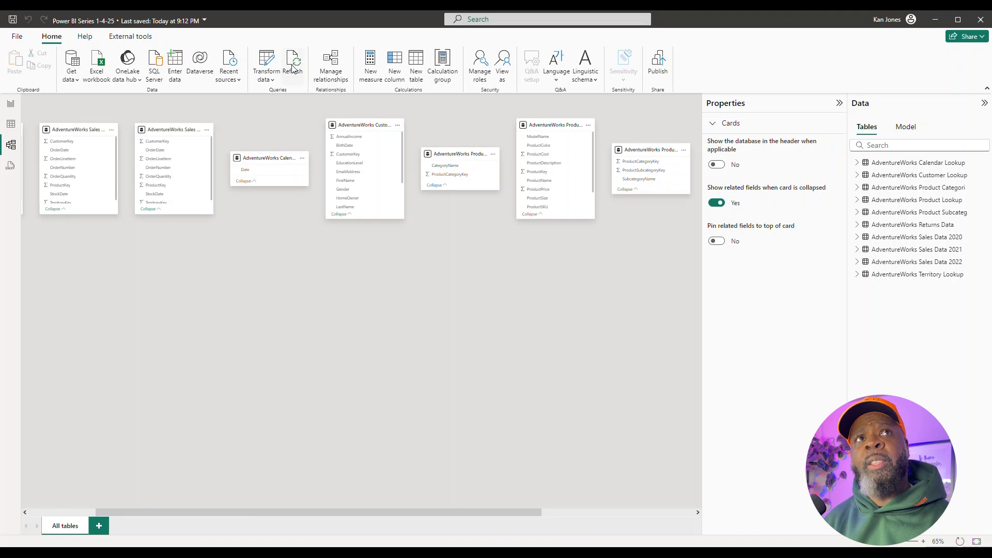
# - Compare the Table, Report and Model views of the report, ending in Table view
pyautogui.click(10, 125)
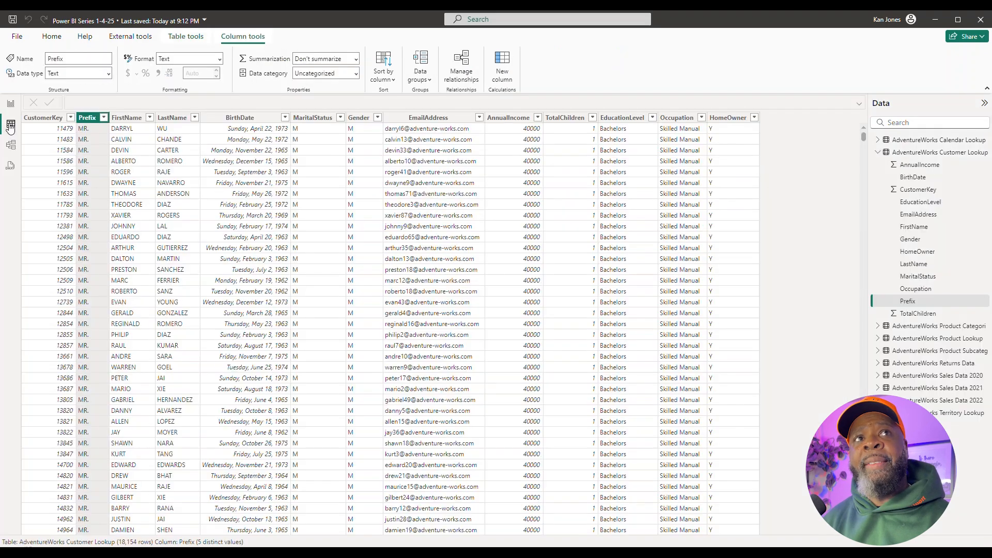
pyautogui.click(11, 110)
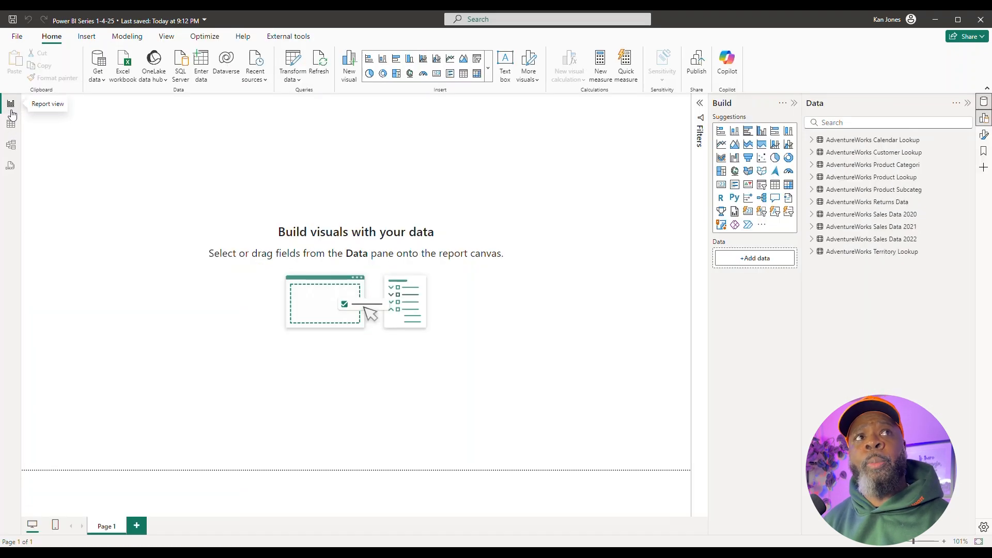
pyautogui.click(11, 146)
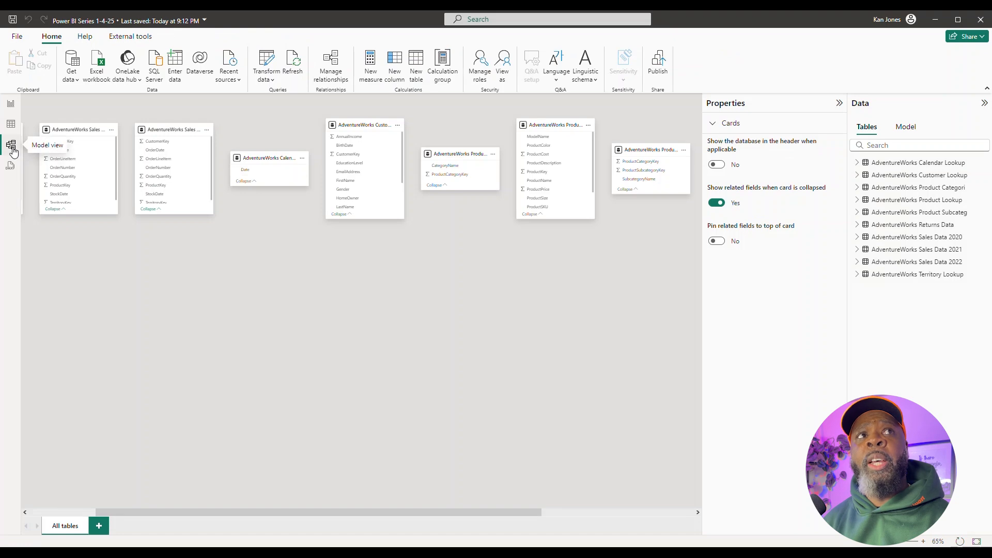
pyautogui.click(11, 125)
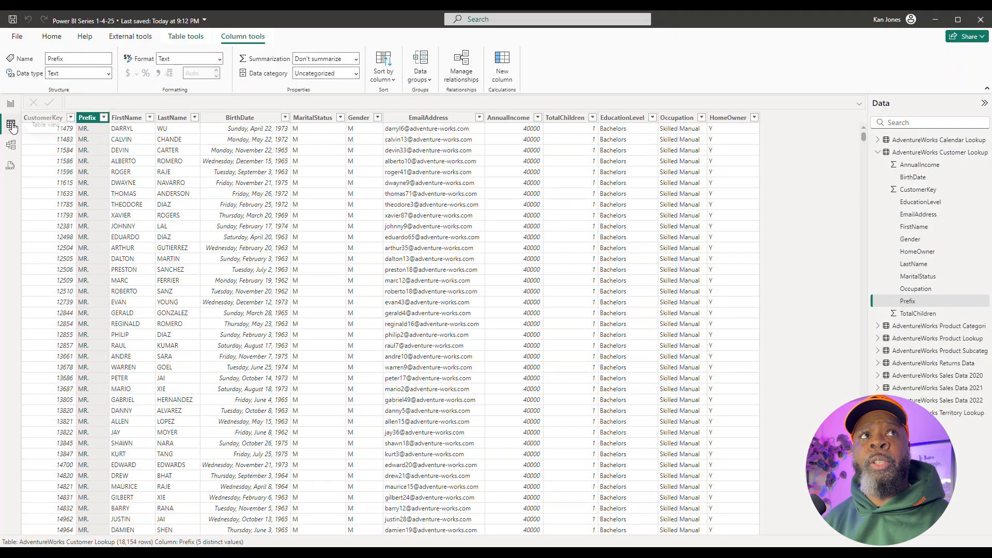
# - Open the imported queries in the Power Query Editor and review the commands for transforming, adding columns, viewing and diagnostics
pyautogui.click(52, 37)
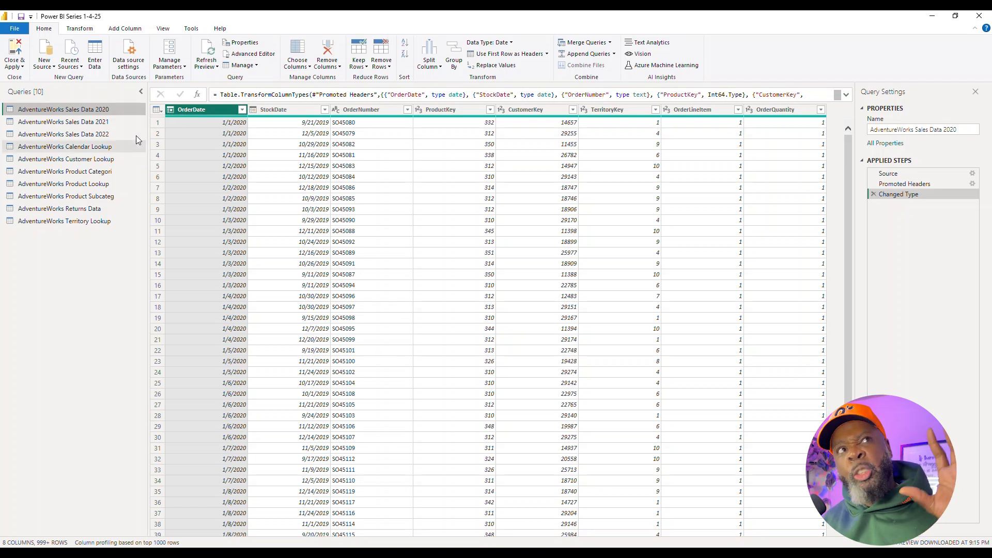
pyautogui.click(88, 30)
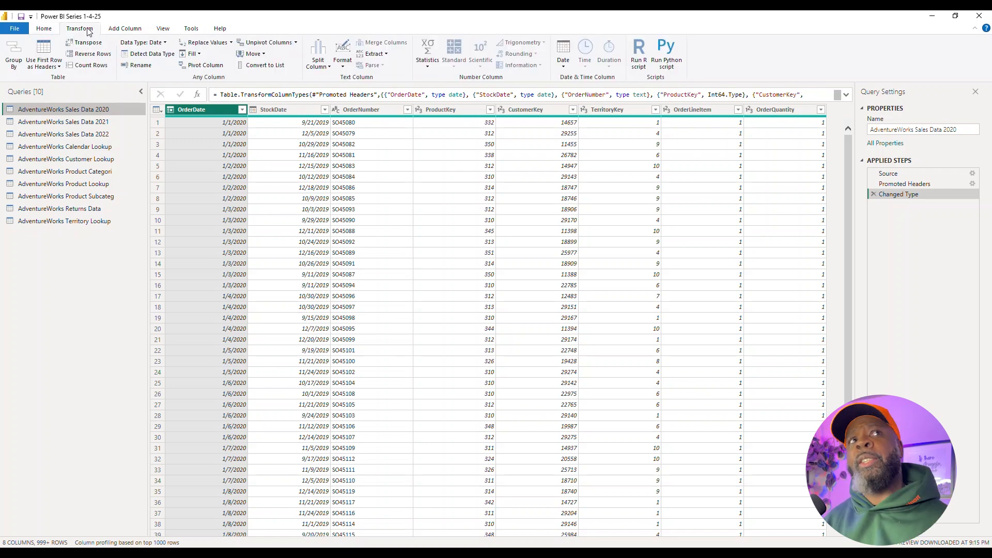
pyautogui.click(141, 29)
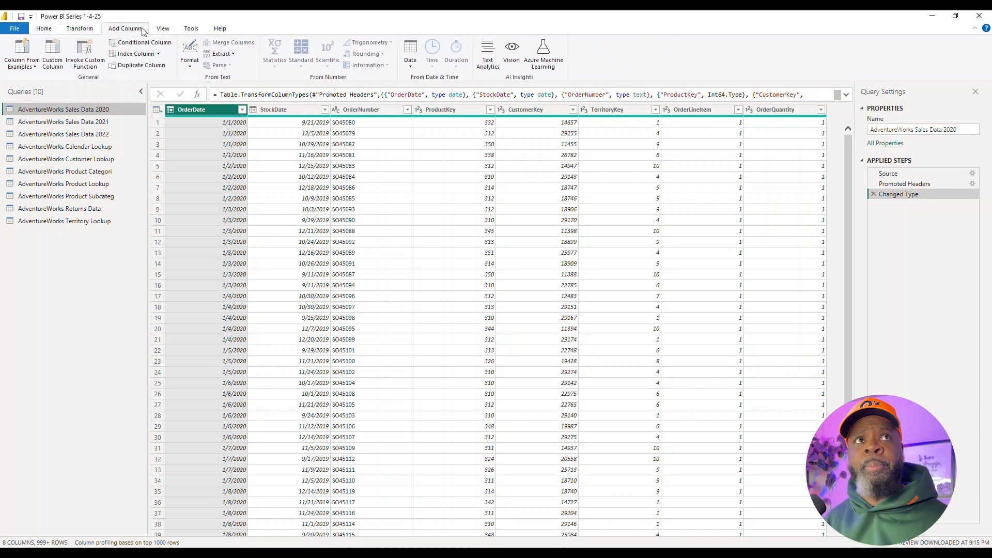
pyautogui.click(163, 29)
pyautogui.click(192, 29)
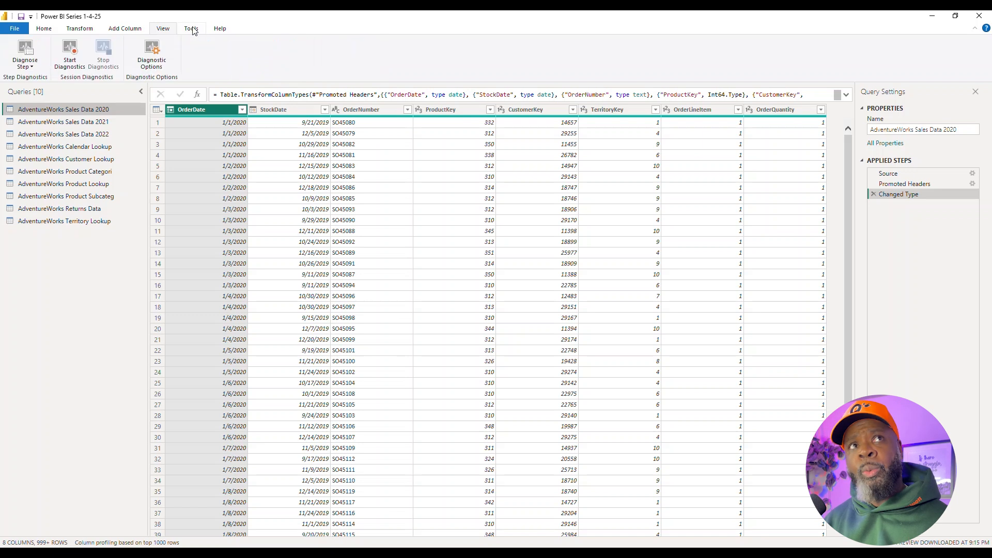
pyautogui.click(45, 29)
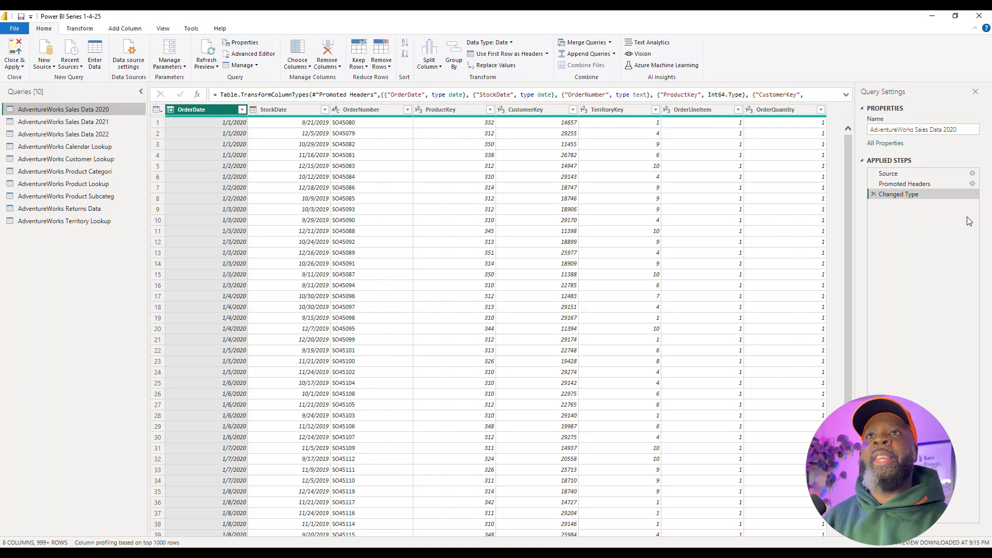
# - Examine the Source, Promoted Headers and Changed Type steps of the AdventureWorks Sales Data 2020 query, including the data type choices for OrderDate
pyautogui.click(913, 177)
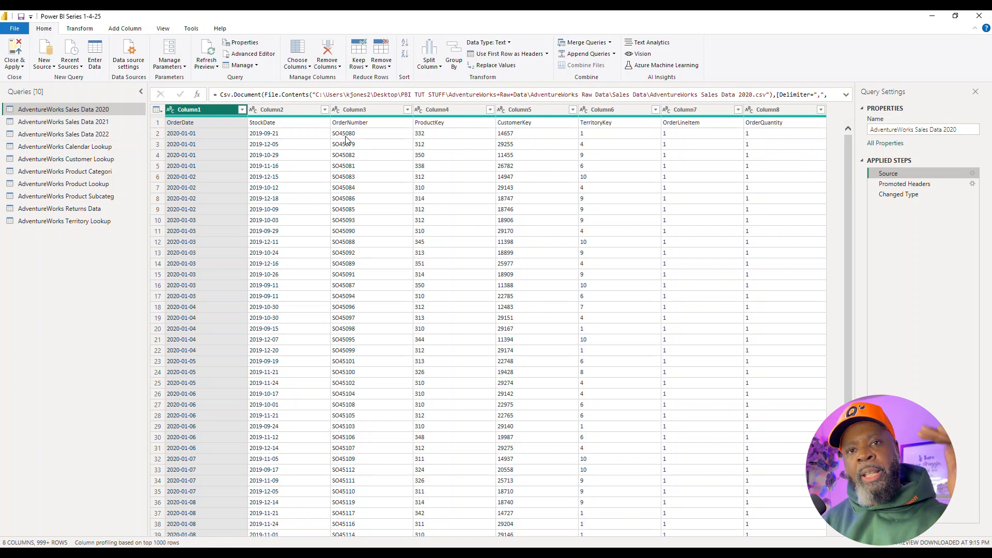
pyautogui.click(899, 183)
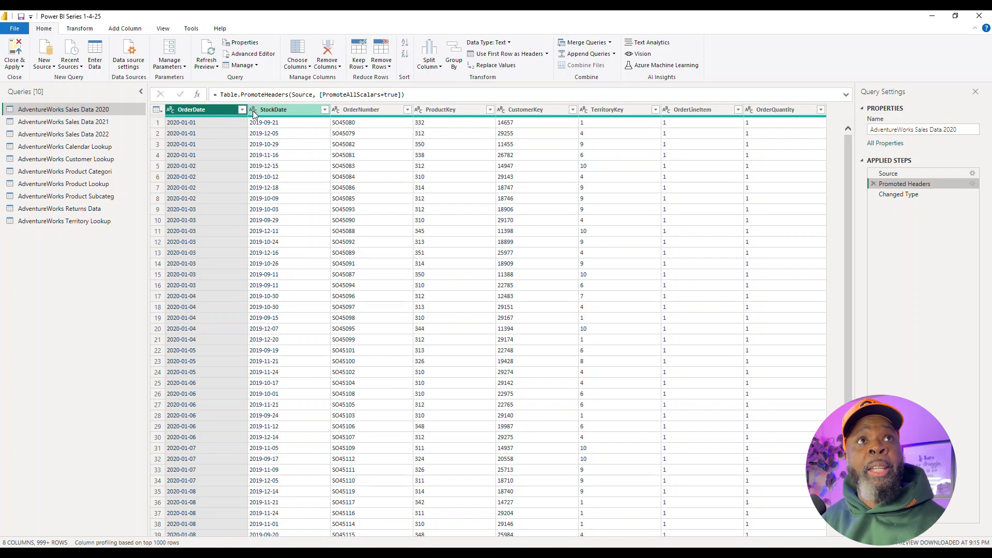
pyautogui.click(171, 110)
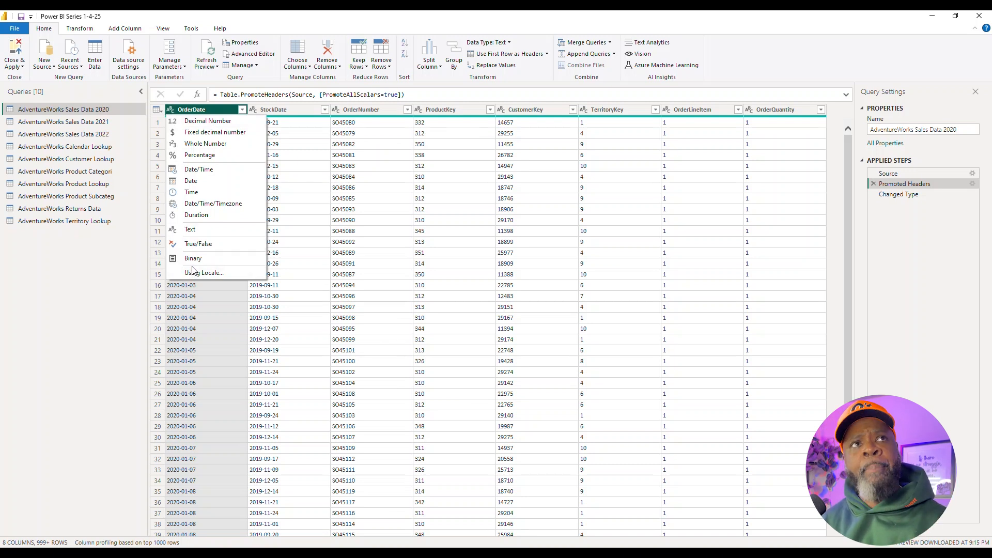
pyautogui.click(206, 110)
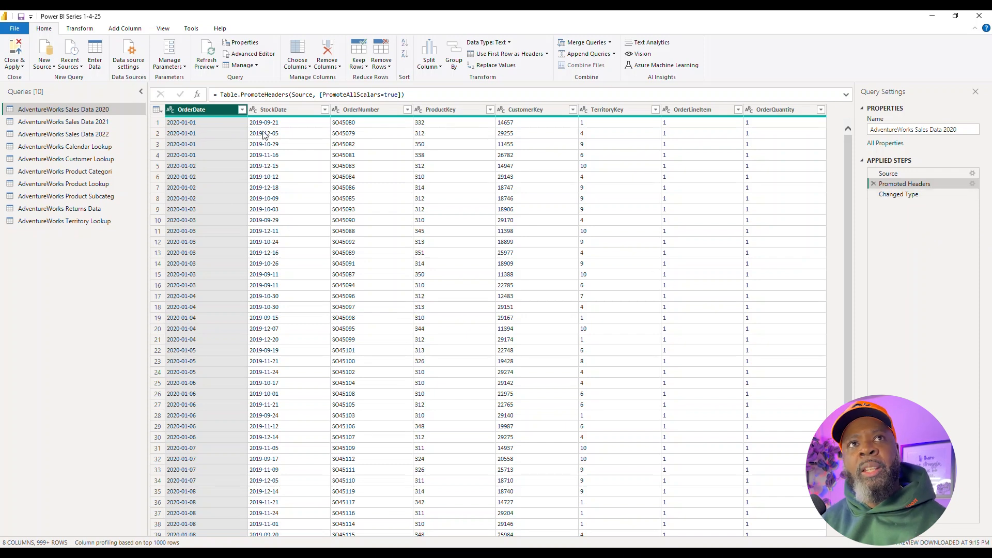
pyautogui.click(915, 195)
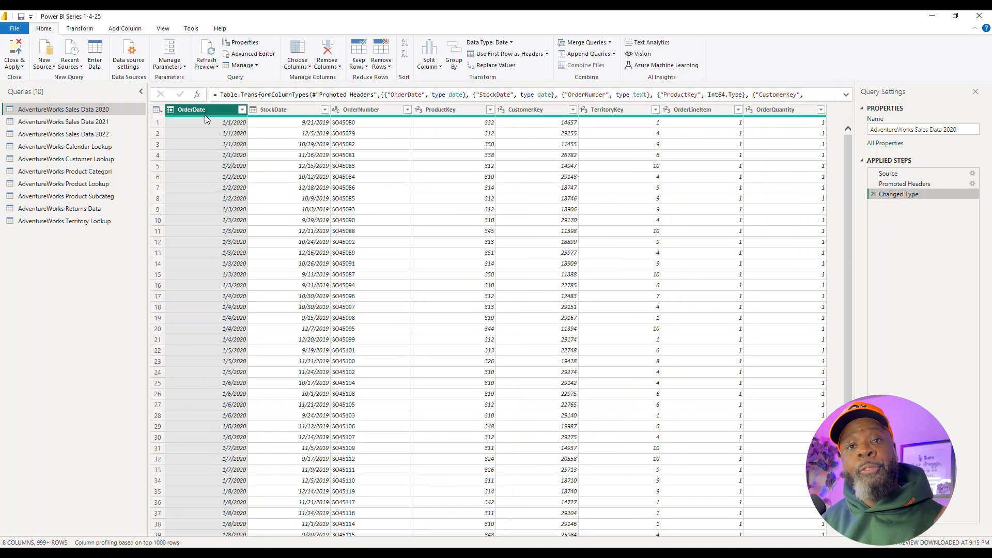
pyautogui.moveTo(200, 116)
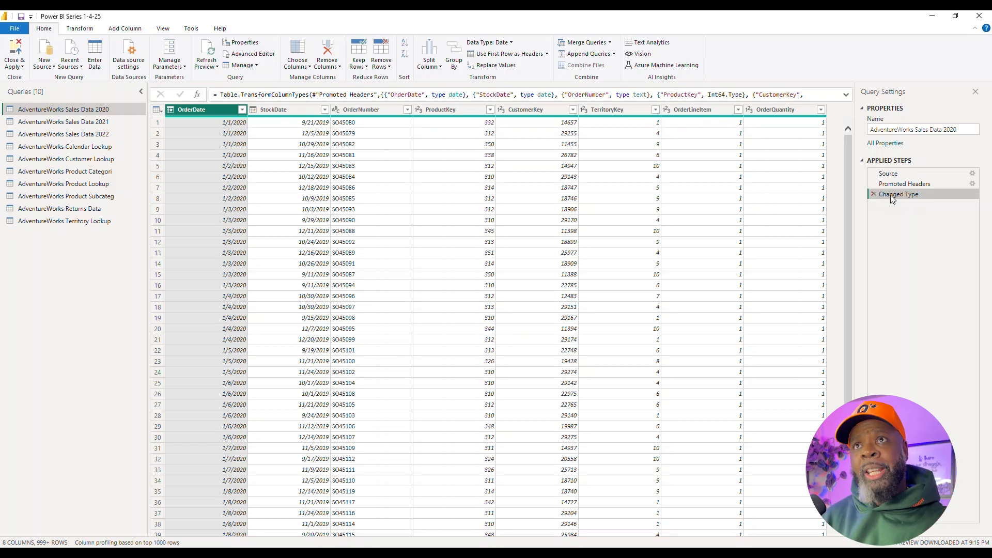
# - Review the type options in the Promoted Headers step's settings and cancel the dialog
pyautogui.click(972, 186)
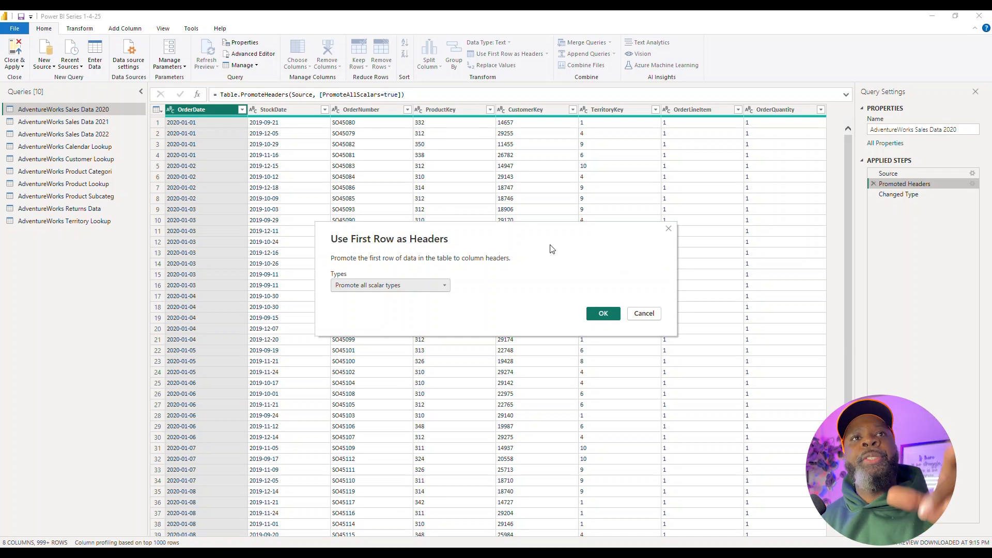
pyautogui.click(437, 287)
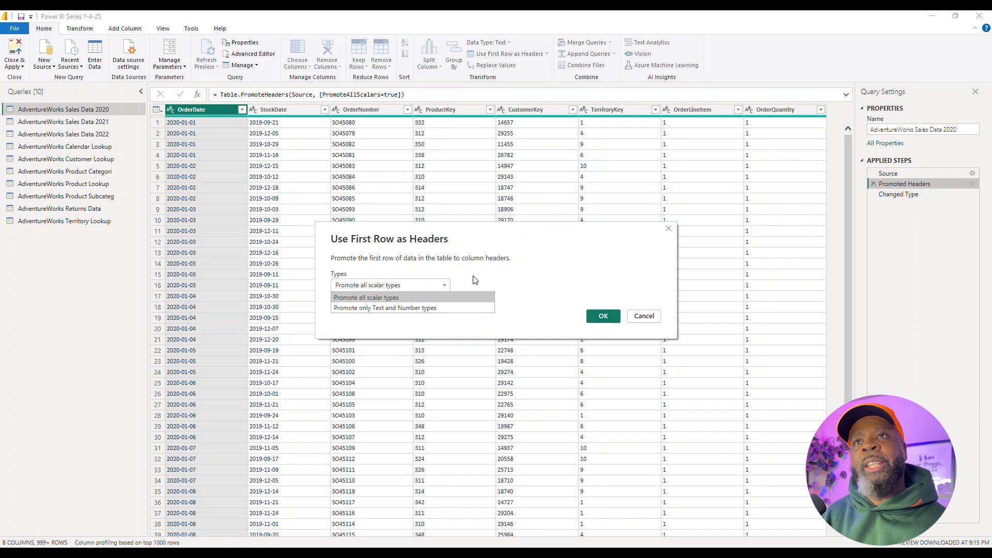
pyautogui.click(644, 315)
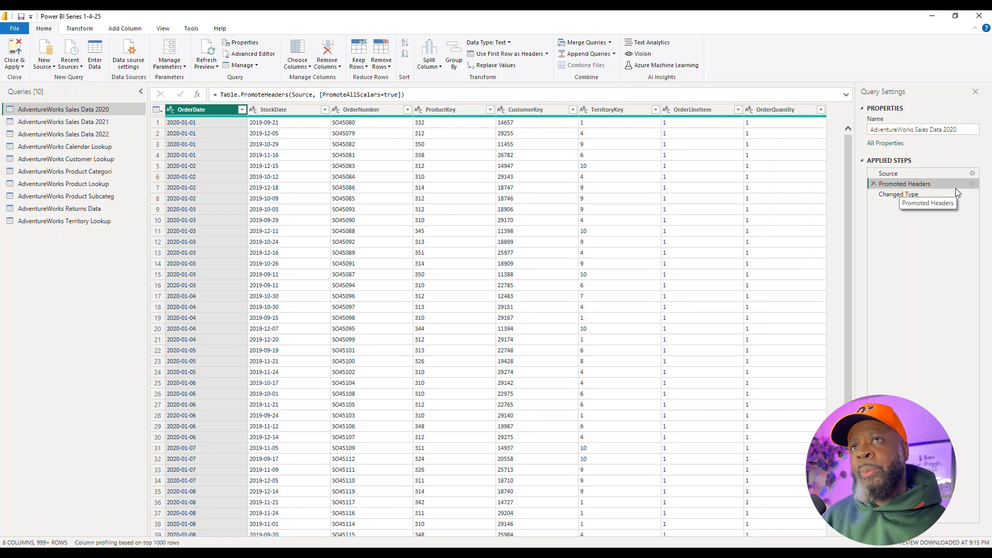
# - Rename the Changed Type applied step of the 2020 sales query to "Changed Type to Date"
pyautogui.click(904, 194)
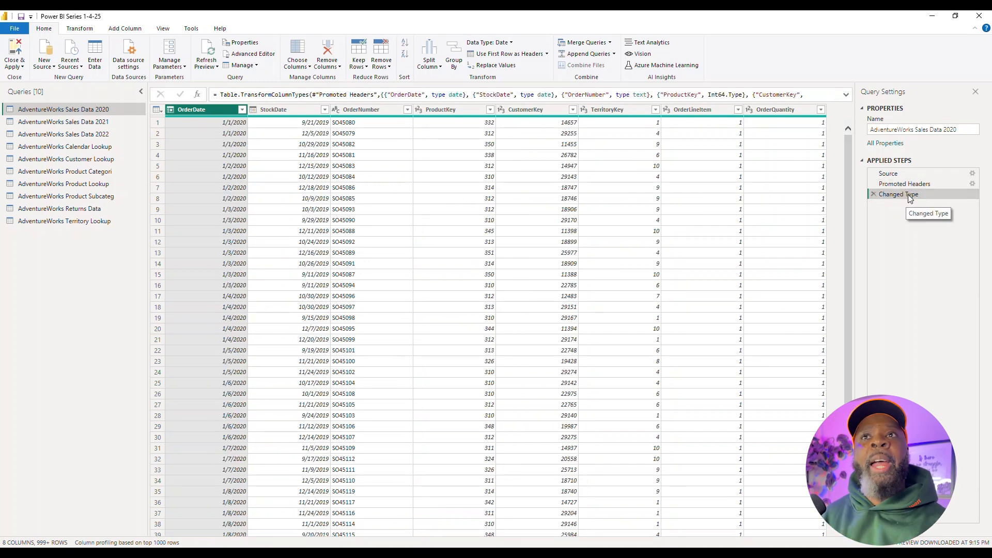
pyautogui.rightClick(909, 197)
pyautogui.click(926, 213)
pyautogui.click(927, 196)
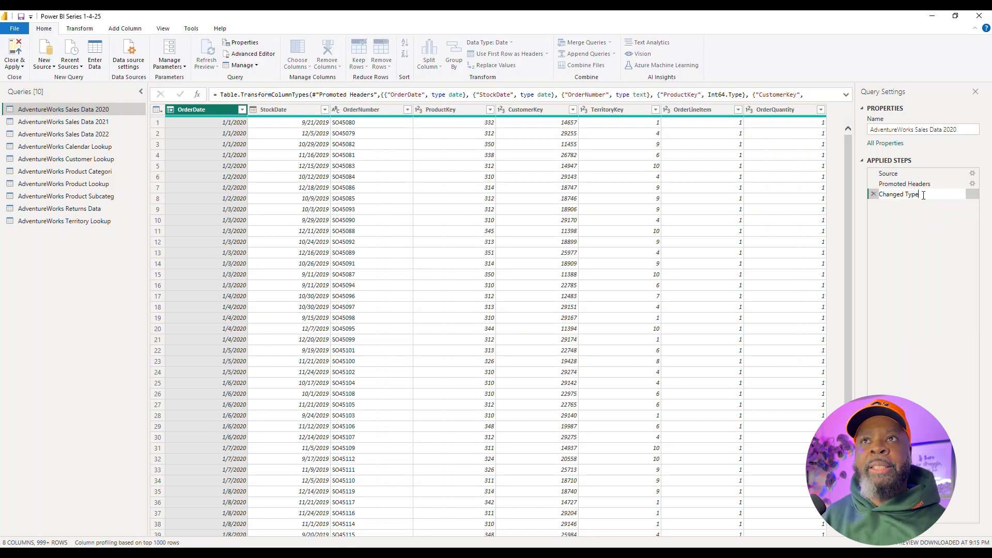
pyautogui.write('to Date')
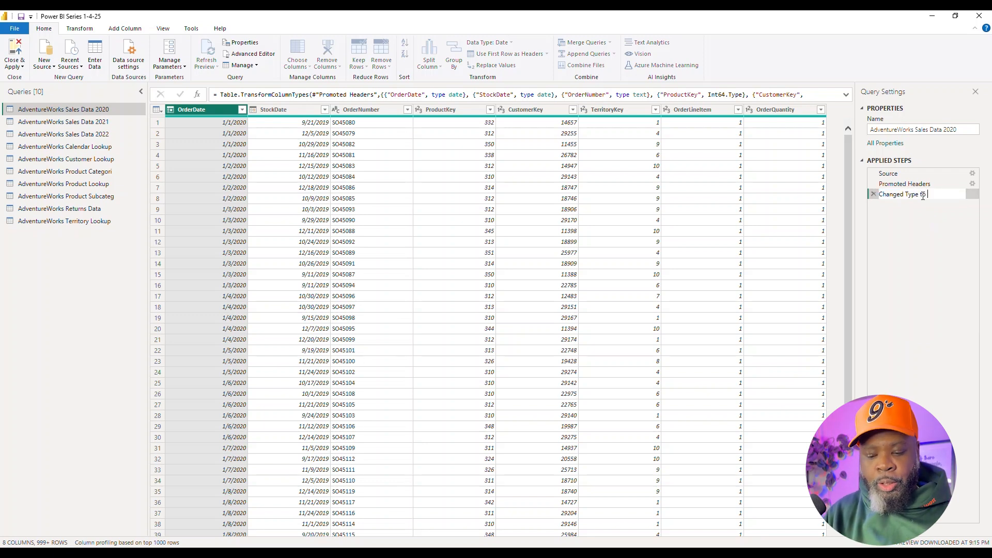
pyautogui.press('Return')
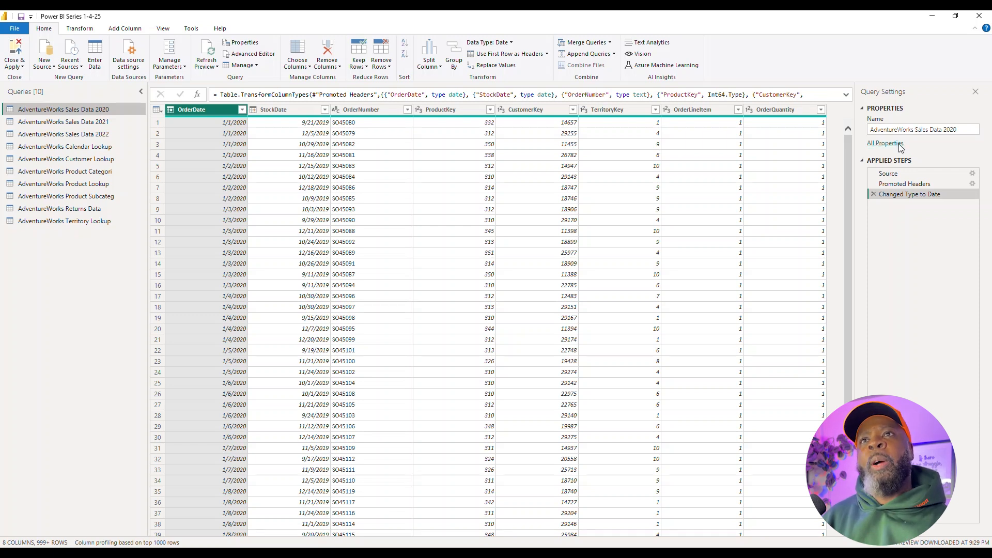
# - Open the 2020 sales query's properties and copy its name, AdventureWorks Sales Data 2020, into the description
pyautogui.click(886, 144)
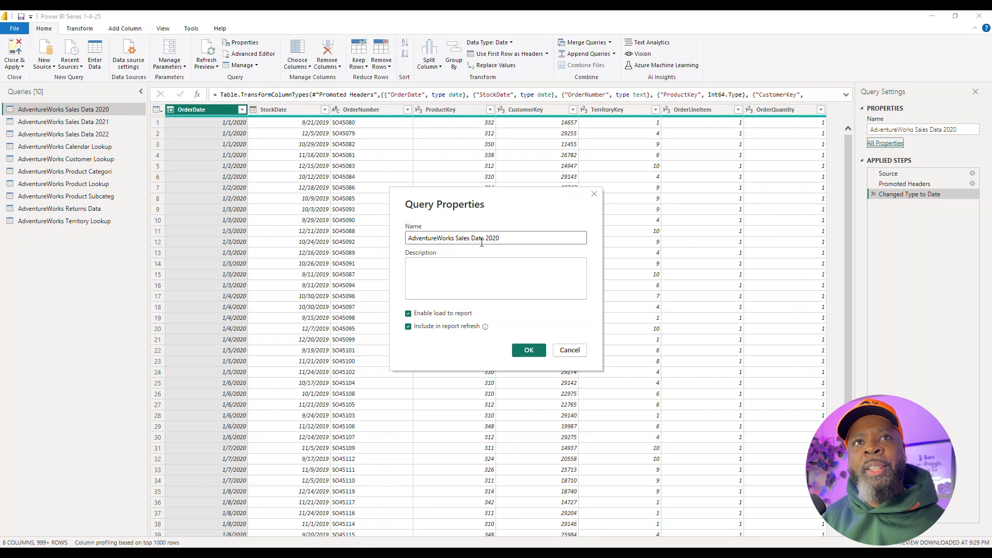
pyautogui.moveTo(512, 239); pyautogui.dragTo(408, 239)
pyautogui.hotkey('ctrl', 'c')
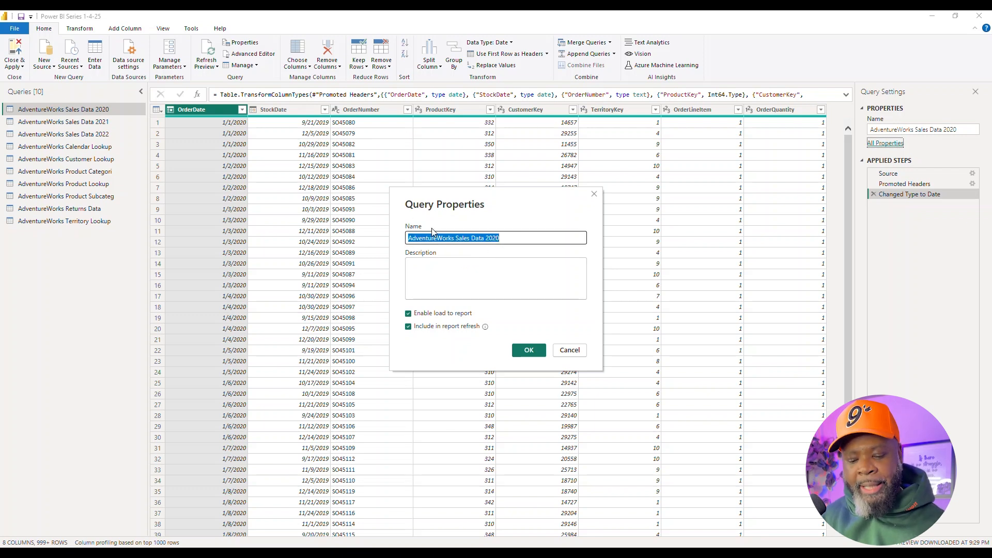
pyautogui.click(430, 267)
pyautogui.hotkey('ctrl', 'v')
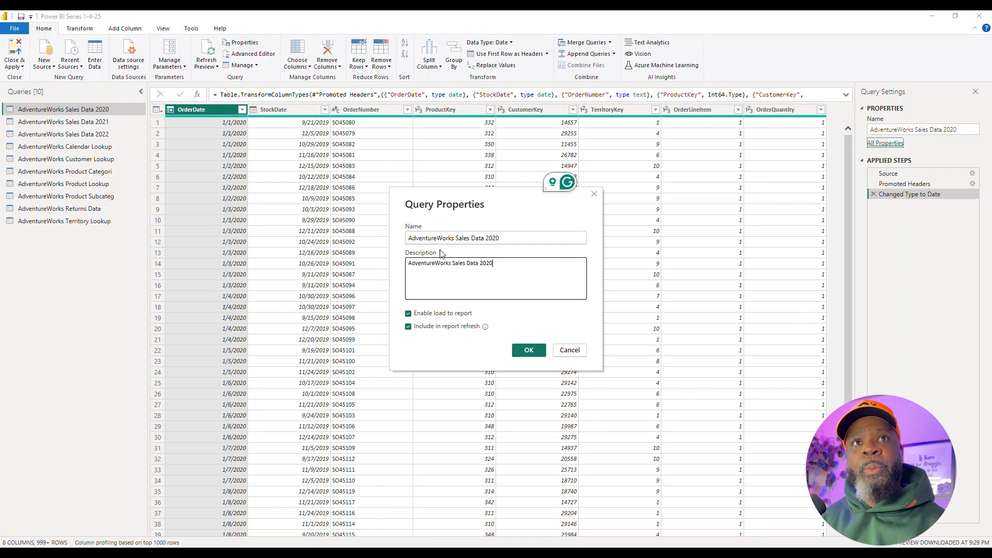
# - Shorten the query name to "Sales Data 2020" by removing the AdventureWorks prefix
pyautogui.moveTo(454, 237); pyautogui.dragTo(406, 239)
pyautogui.click(457, 235)
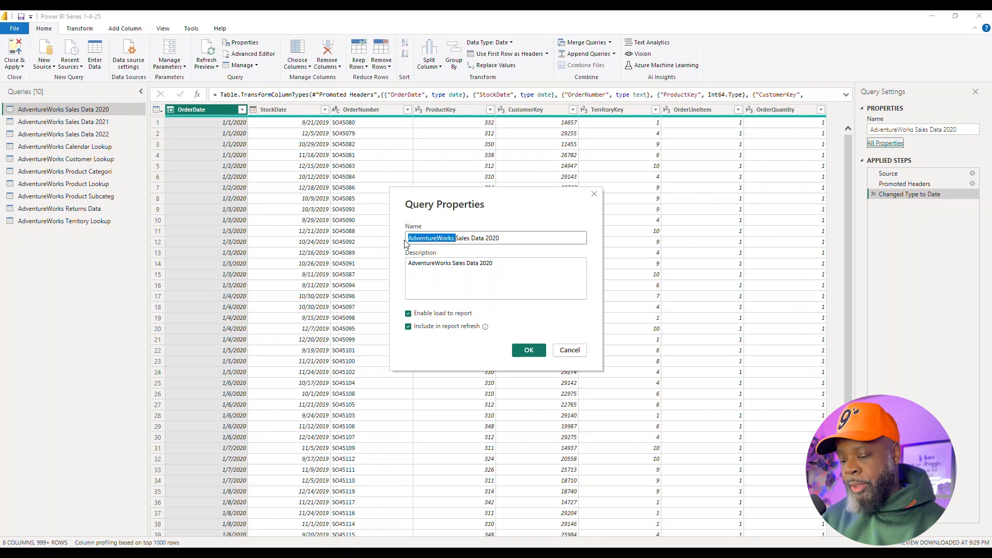
pyautogui.press('BackSpace')
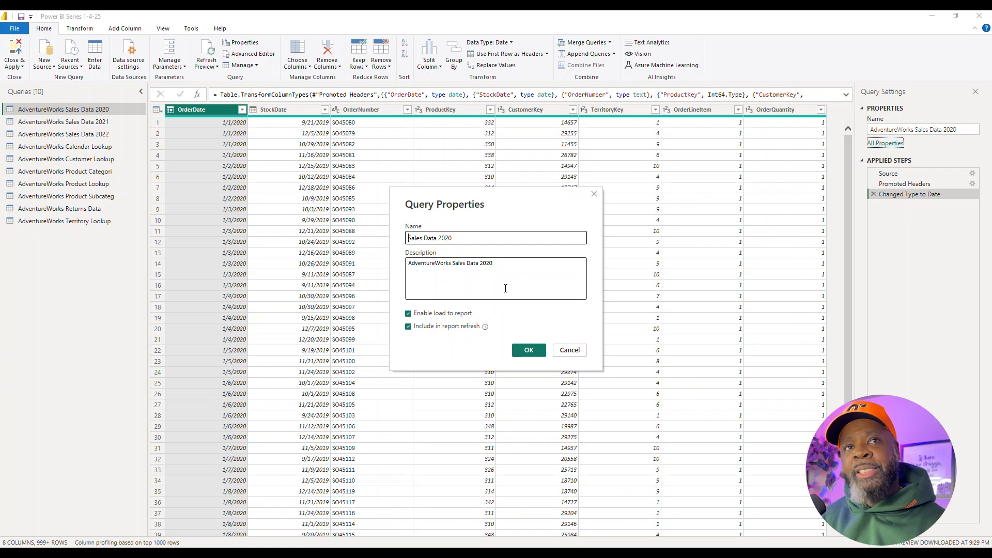
# - Prefix the 2020 query's description with "Original File Name:" ahead of AdventureWorks Sales Data 2020 and apply the query properties
pyautogui.click(412, 263)
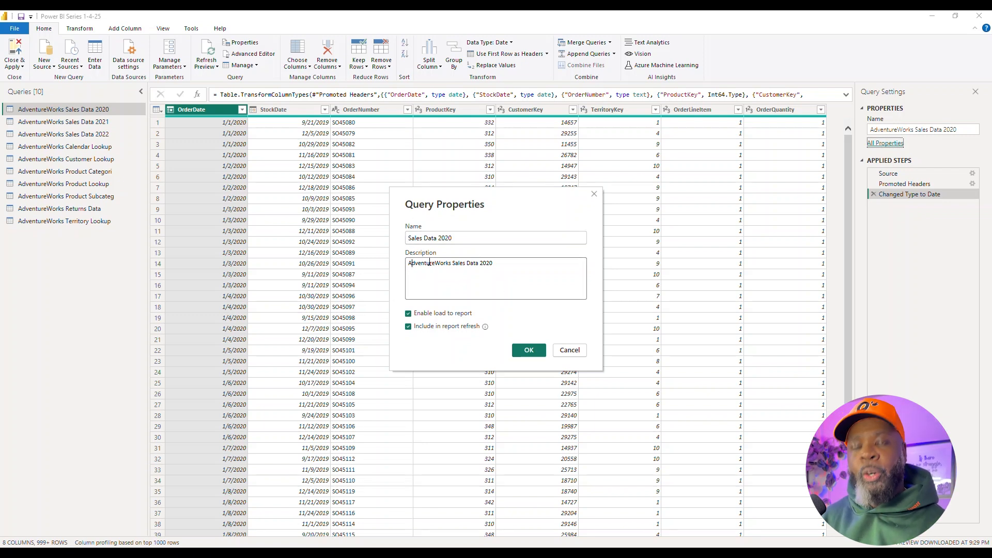
pyautogui.write('Ot')
pyautogui.write('iginal ')
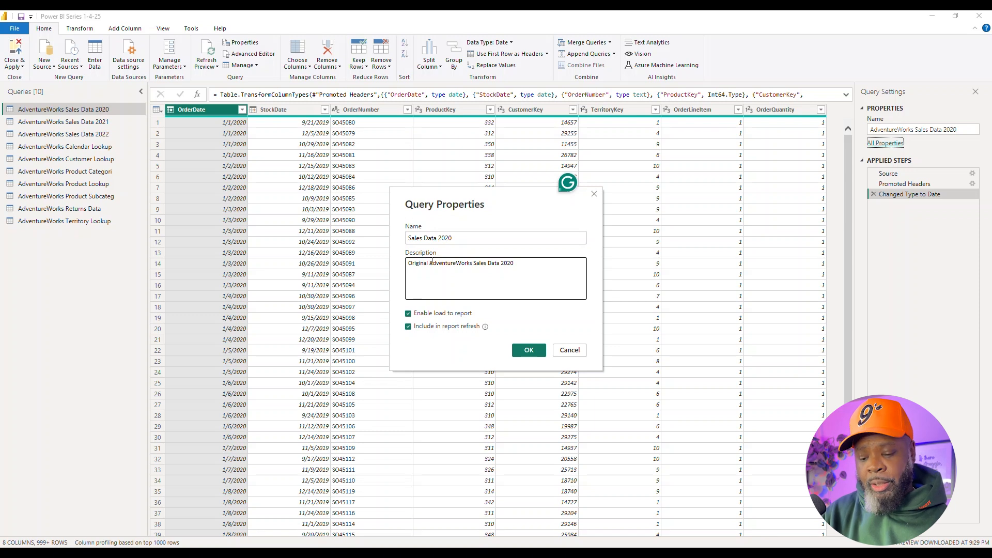
pyautogui.write('Table Name')
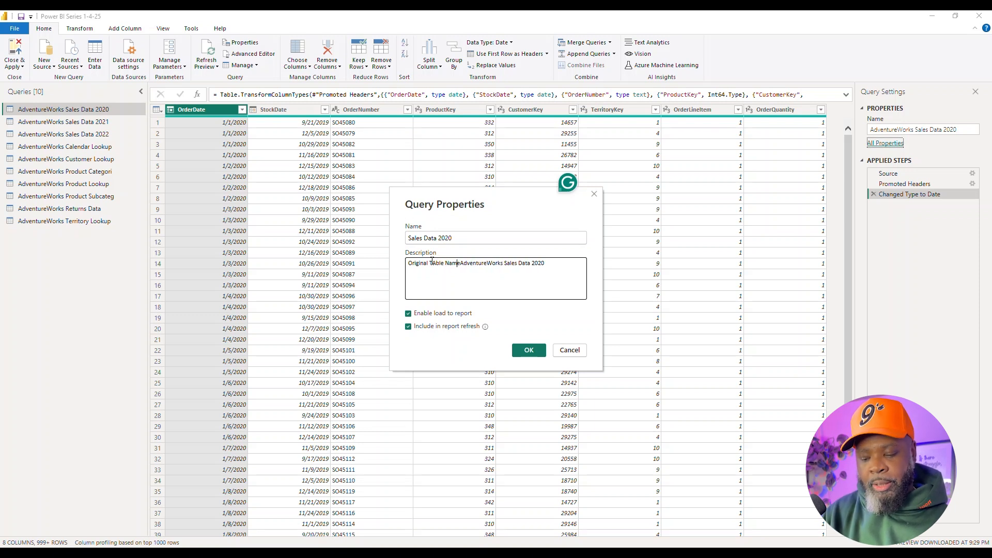
pyautogui.write(':')
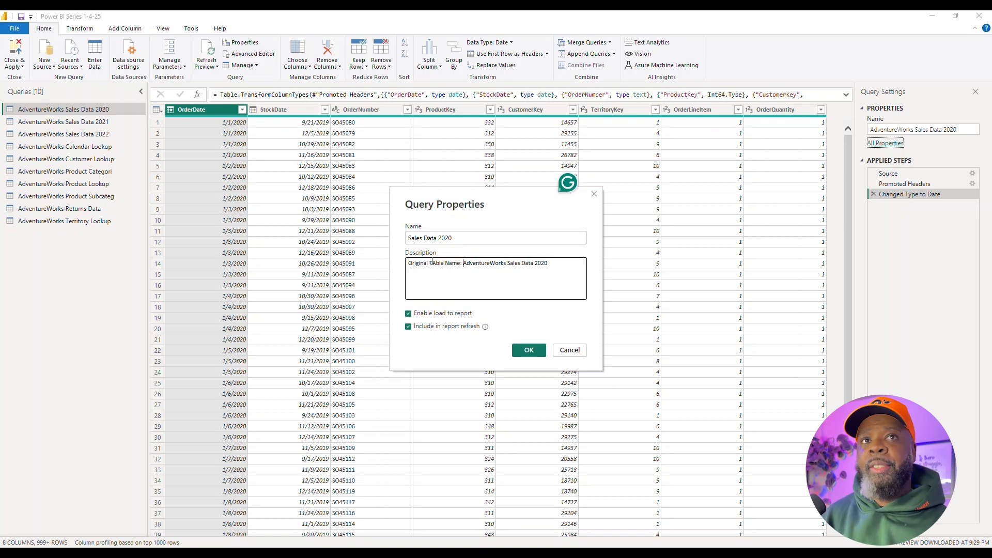
pyautogui.click(437, 266)
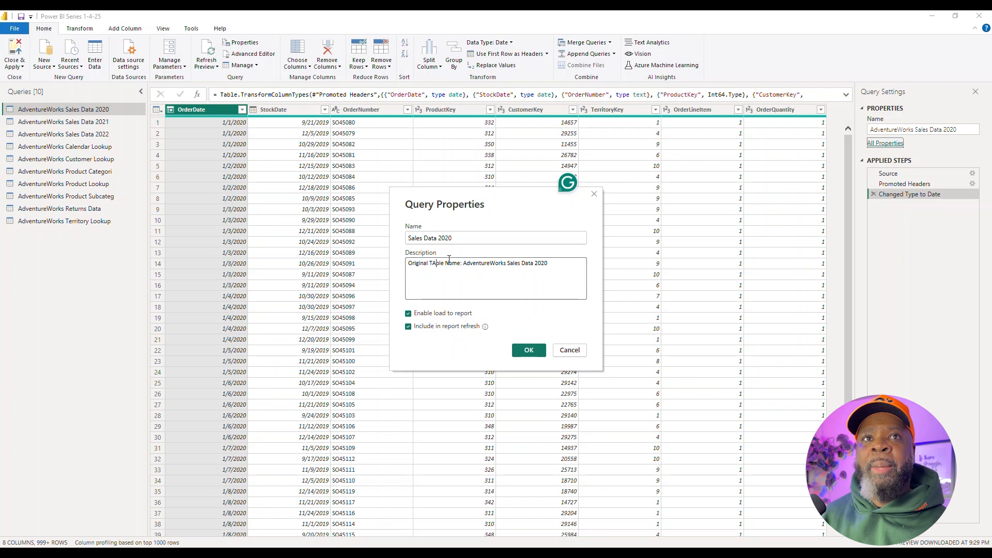
pyautogui.doubleClick(442, 265)
pyautogui.press('BackSpace')
pyautogui.write('File')
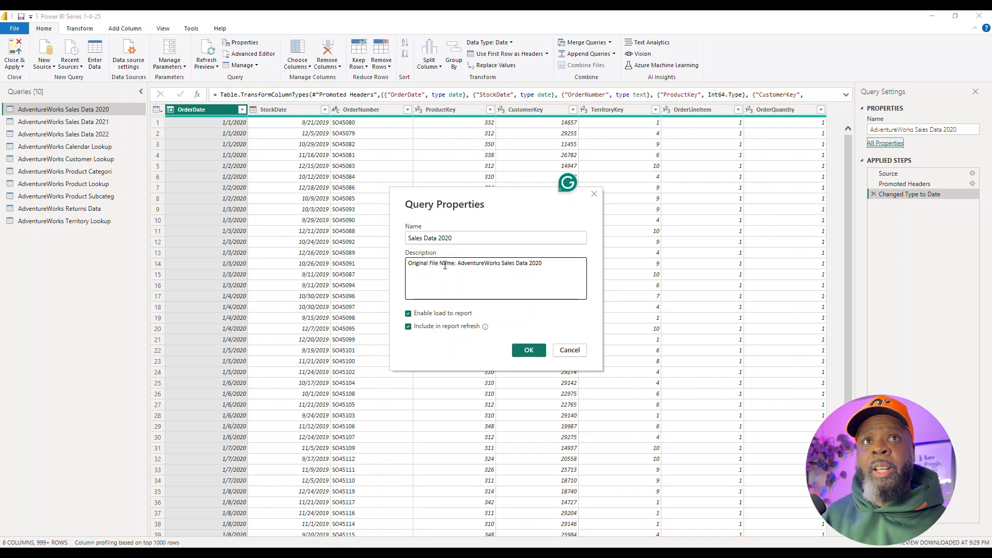
pyautogui.click(529, 351)
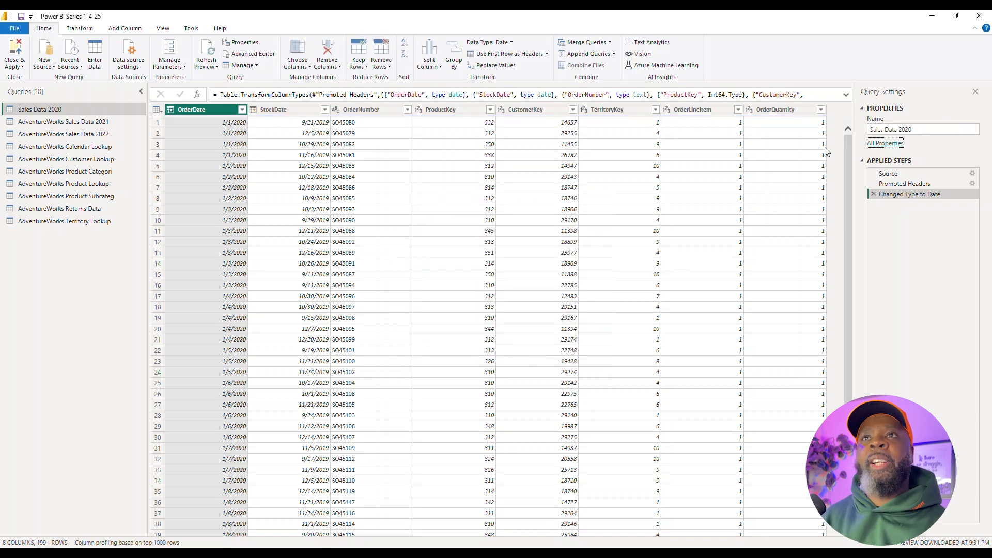
pyautogui.click(877, 132)
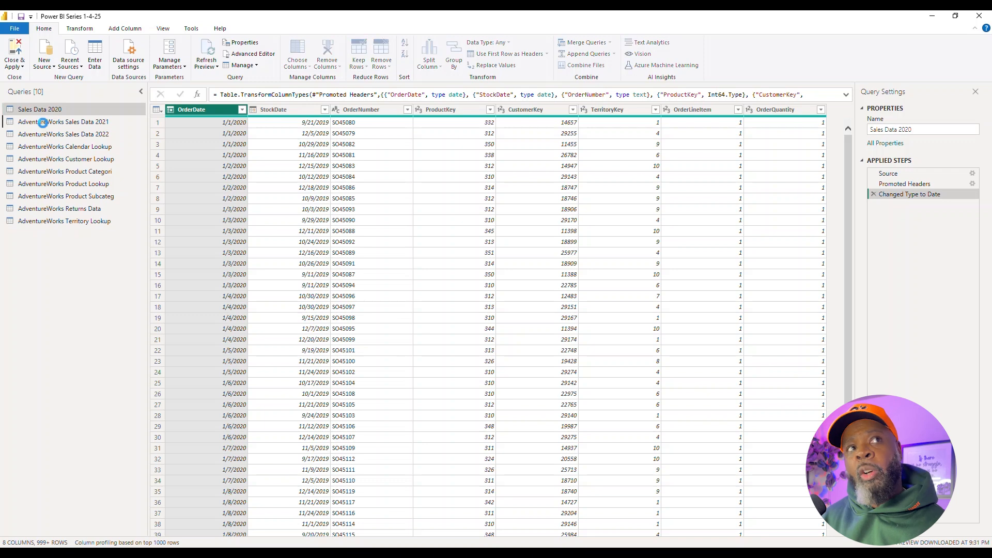
# - Remove the AdventureWorks prefix from the 2021 and 2022 sales queries, naming them "Sales Data 2021" and "Sales Data 2022"
pyautogui.click(44, 122)
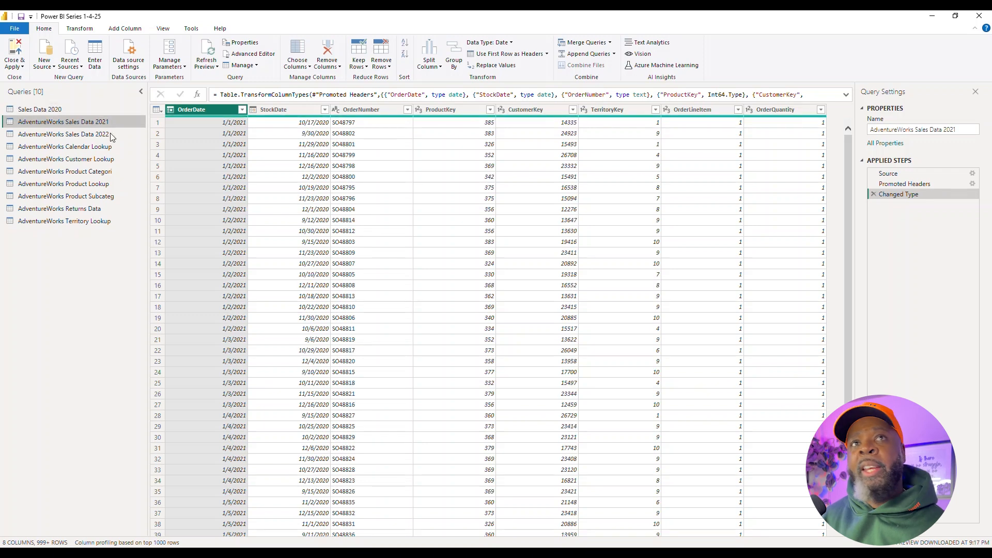
pyautogui.click(915, 130)
pyautogui.moveTo(915, 129); pyautogui.dragTo(856, 139)
pyautogui.click(915, 130)
pyautogui.press('BackSpace')
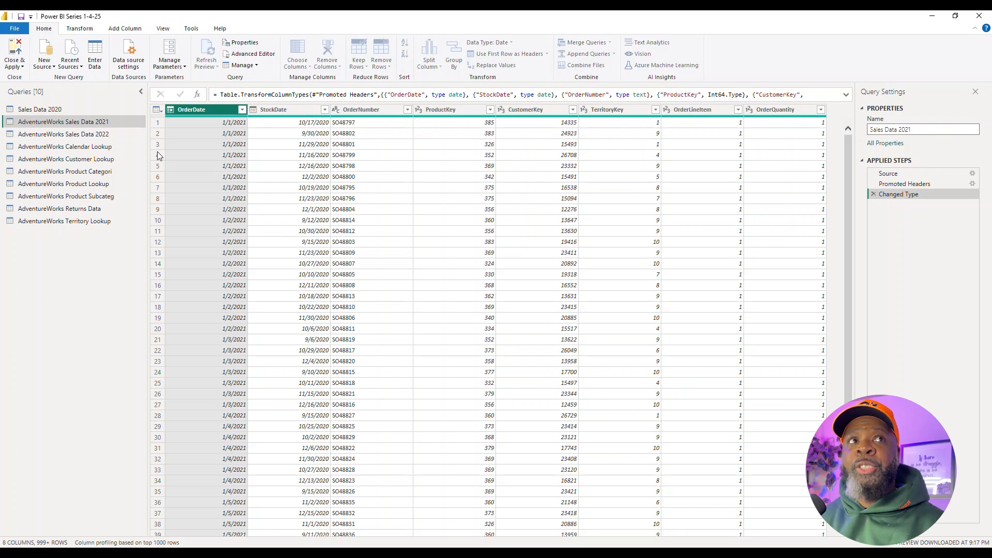
pyautogui.click(52, 136)
pyautogui.moveTo(915, 131); pyautogui.dragTo(857, 131)
pyautogui.press('BackSpace')
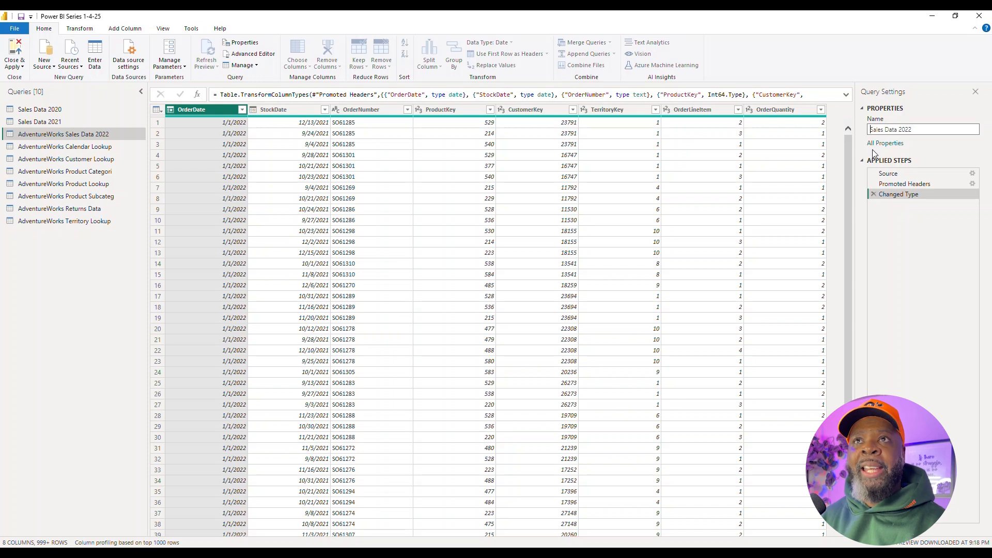
# - Rename the AdventureWorks calendar and customer queries to "Calendar Lookup" and "Customer Lookup"
pyautogui.click(62, 146)
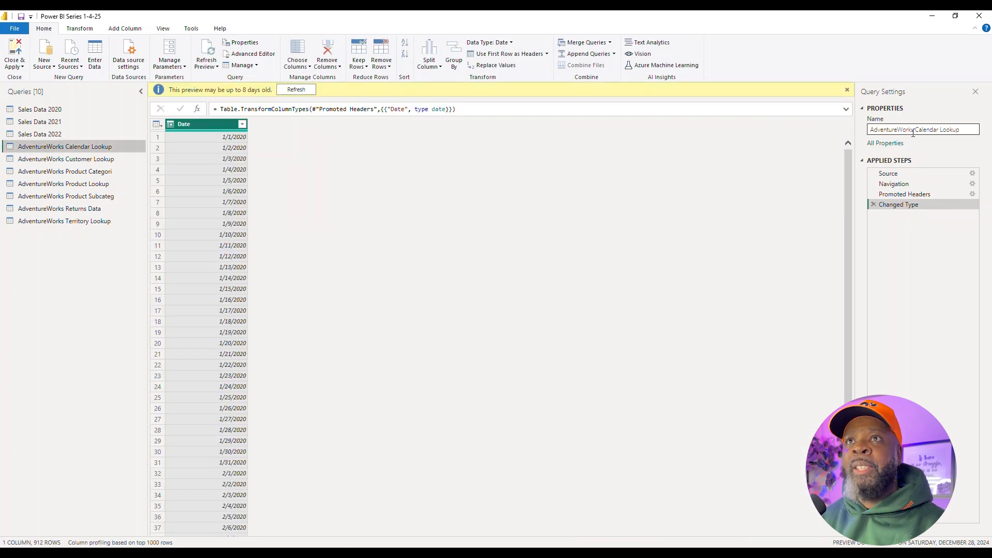
pyautogui.moveTo(916, 129); pyautogui.dragTo(856, 128)
pyautogui.press('BackSpace')
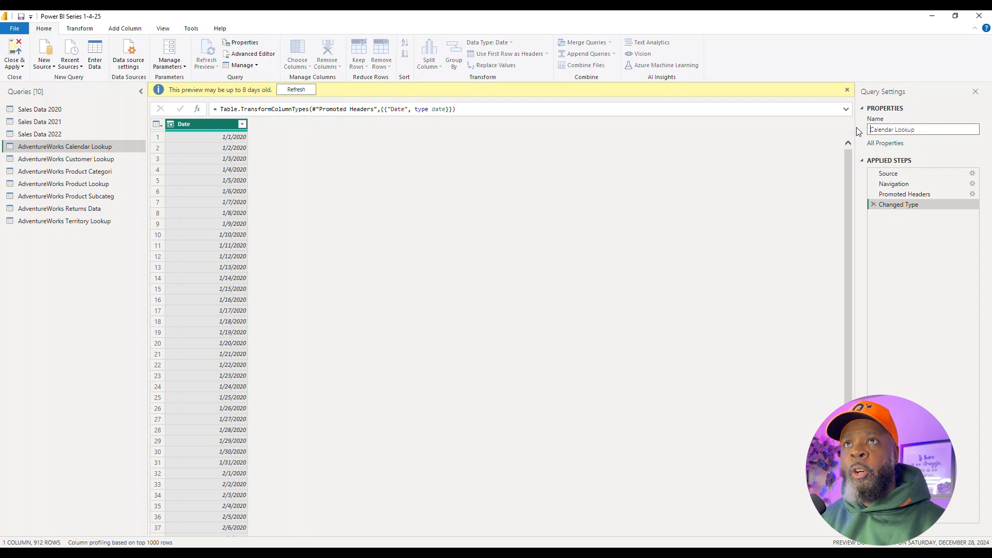
pyautogui.click(53, 159)
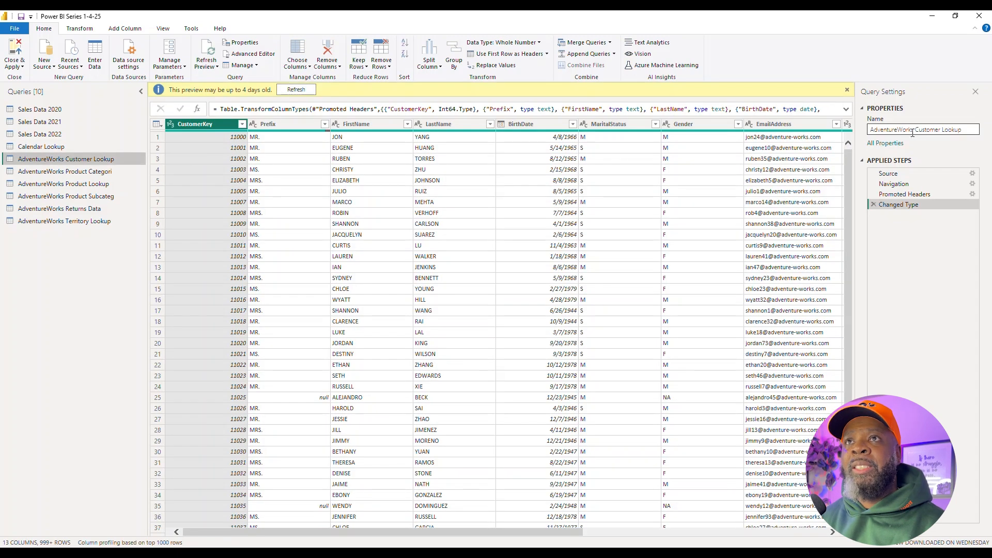
pyautogui.moveTo(916, 130); pyautogui.dragTo(858, 130)
pyautogui.press('BackSpace')
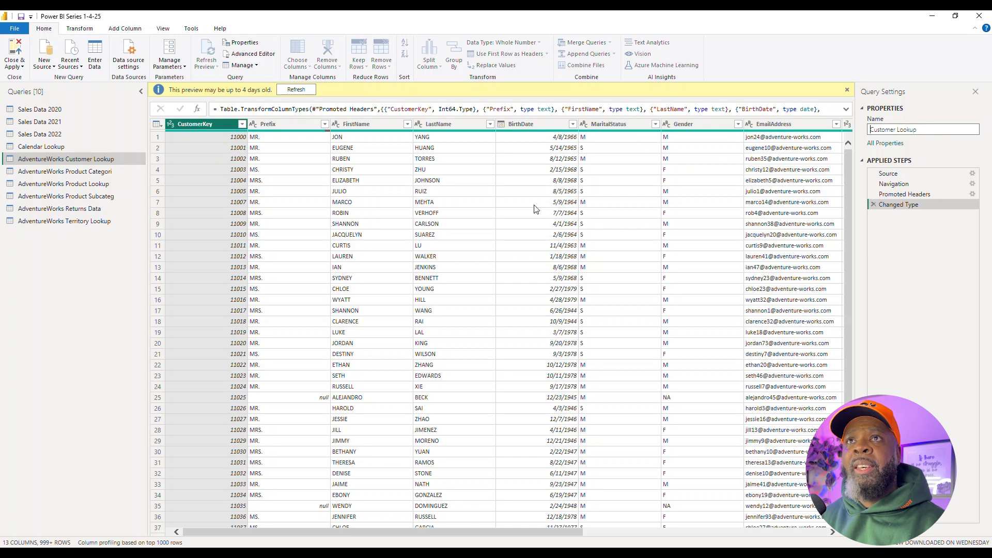
# - Rename the AdventureWorks Product Categori query to "Product Categories", dropping the prefix and completing the cut-off word
pyautogui.click(74, 171)
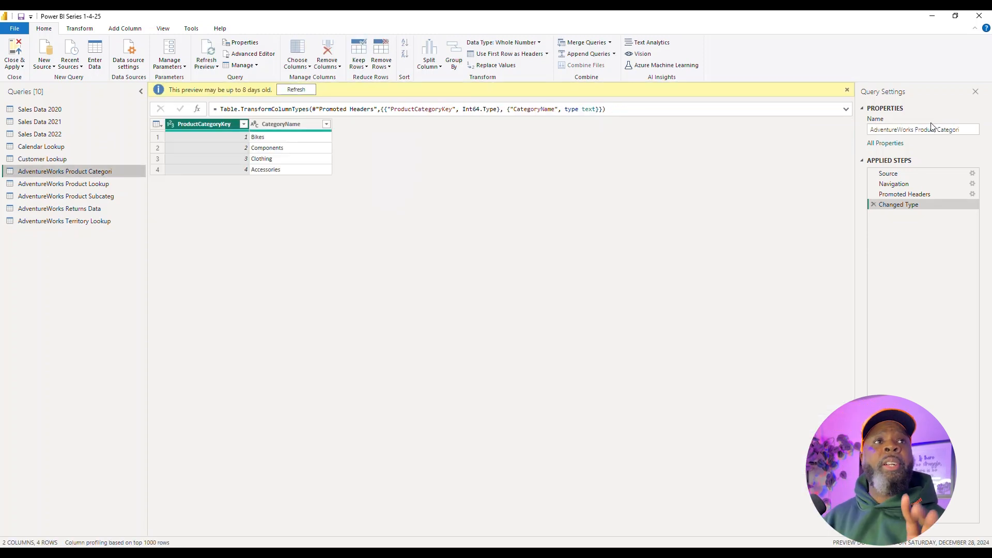
pyautogui.click(928, 130)
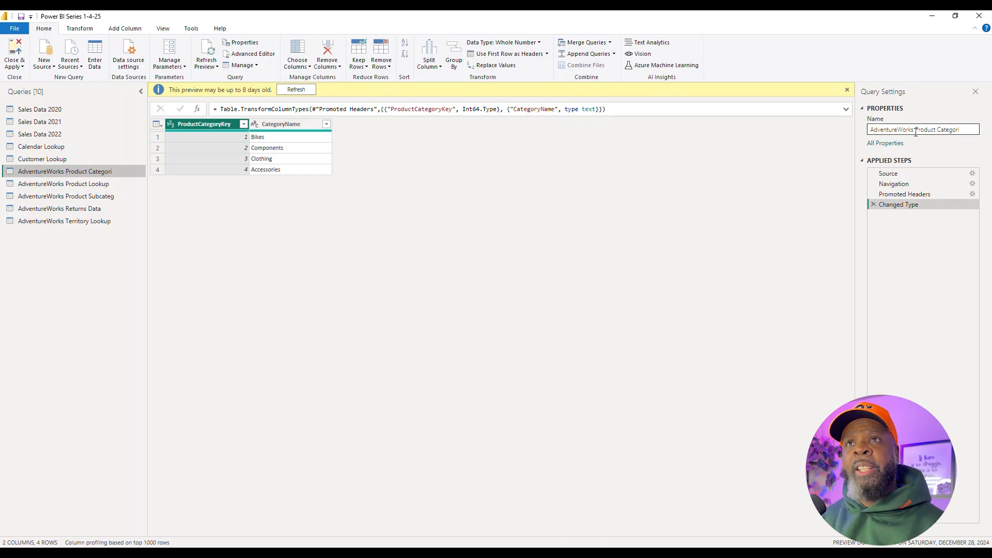
pyautogui.moveTo(916, 133); pyautogui.dragTo(863, 135)
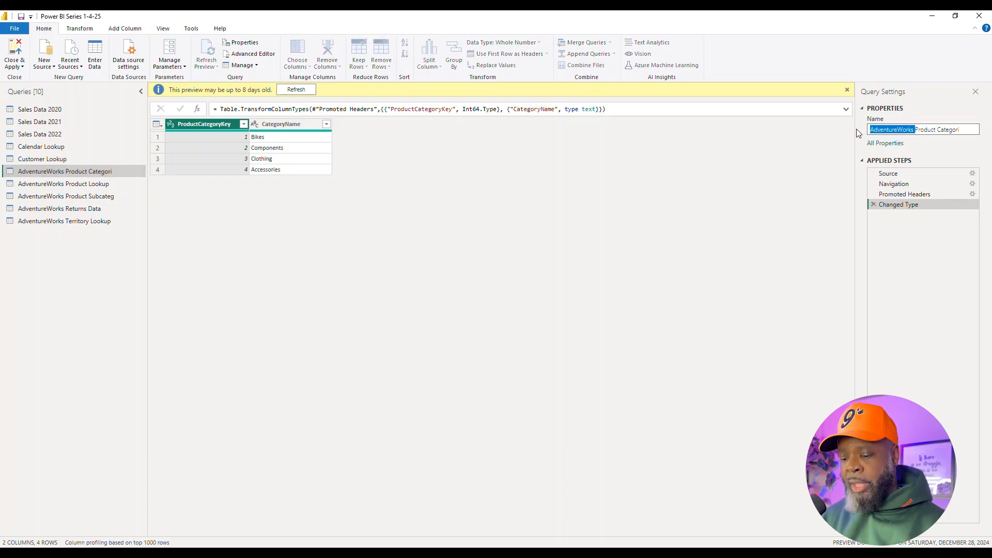
pyautogui.press('BackSpace')
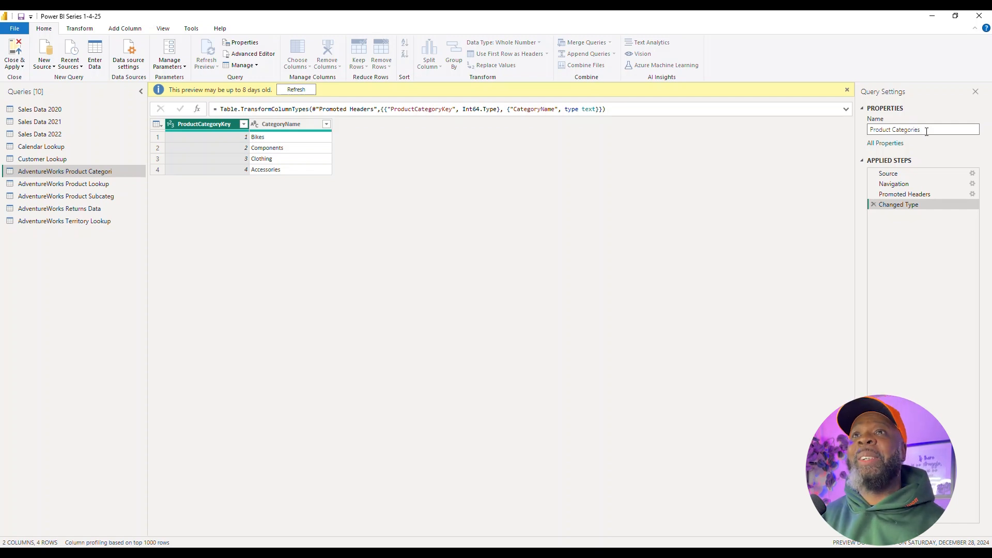
pyautogui.press('Return')
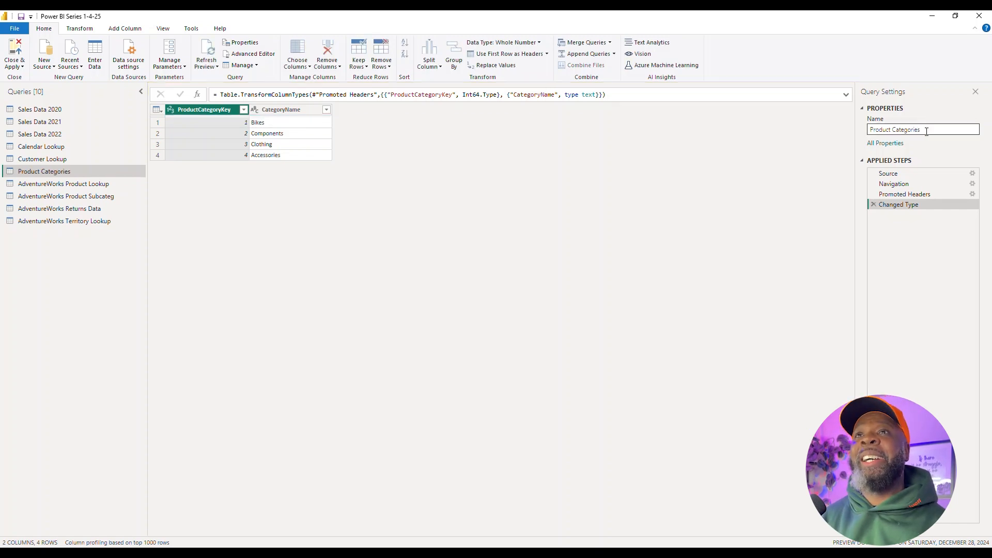
# - Shorten the AdventureWorks Product Lookup query's name to "Product Lookup"
pyautogui.click(64, 184)
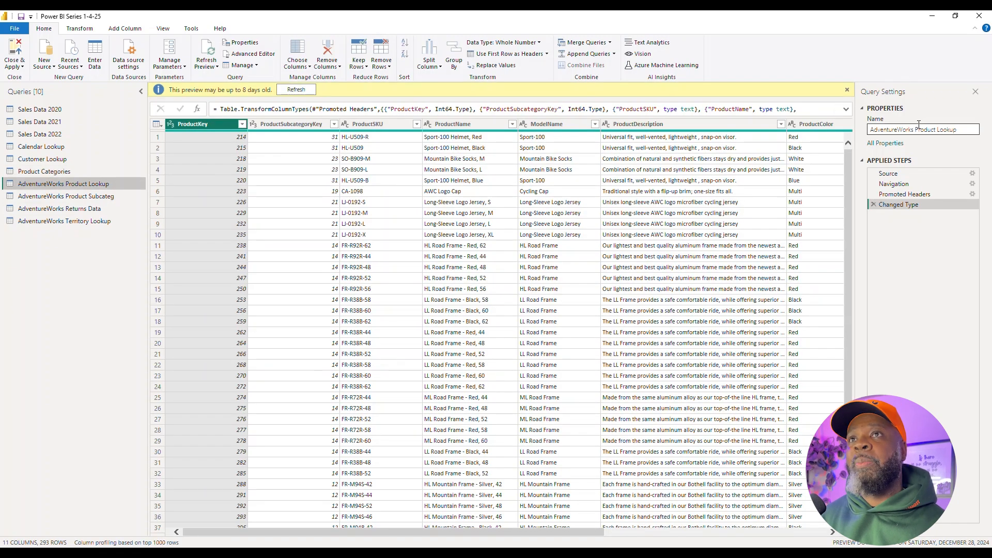
pyautogui.moveTo(915, 129); pyautogui.dragTo(849, 131)
pyautogui.press('BackSpace')
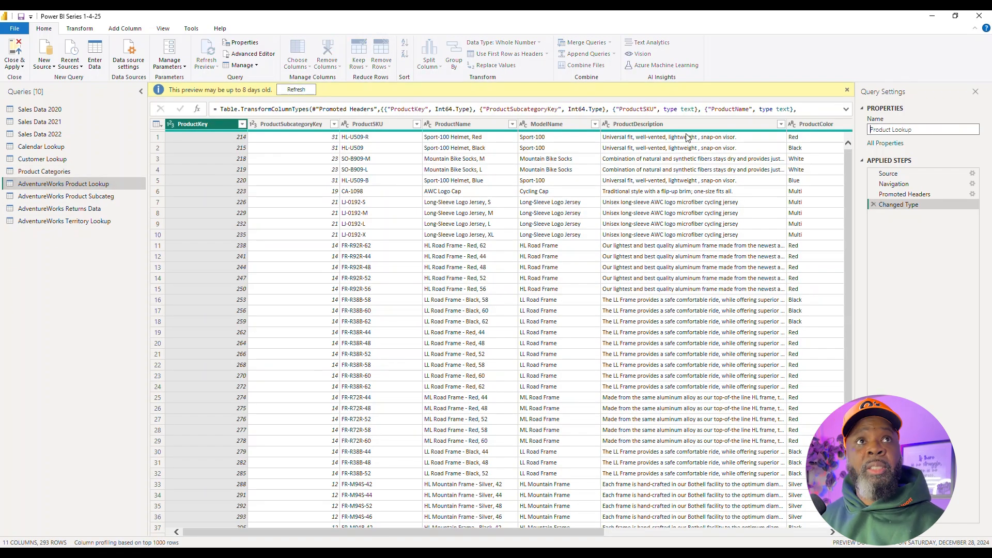
# - Rename the AdventureWorks Product Subcateg query to "Product Subcategory", using the singular form
pyautogui.click(53, 197)
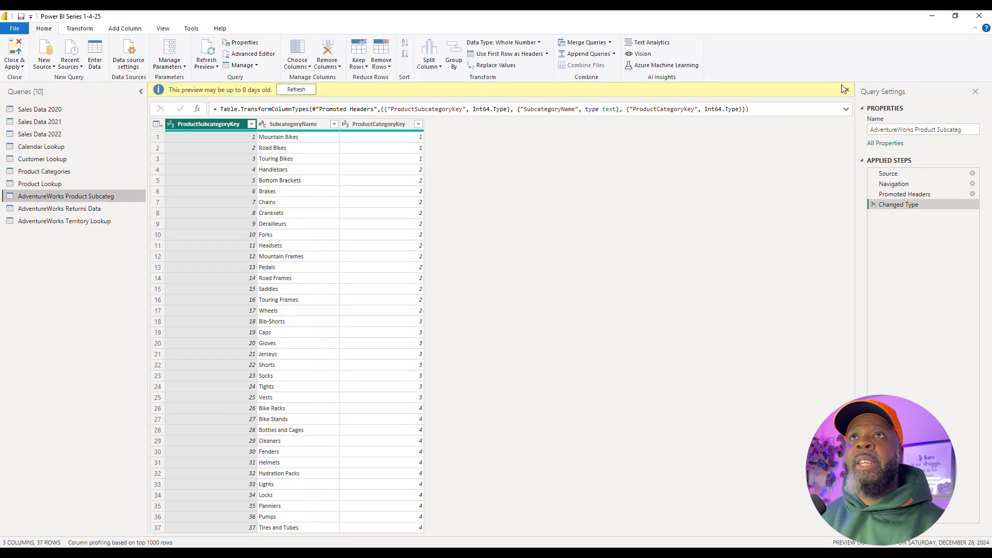
pyautogui.moveTo(916, 130); pyautogui.dragTo(854, 130)
pyautogui.press('BackSpace')
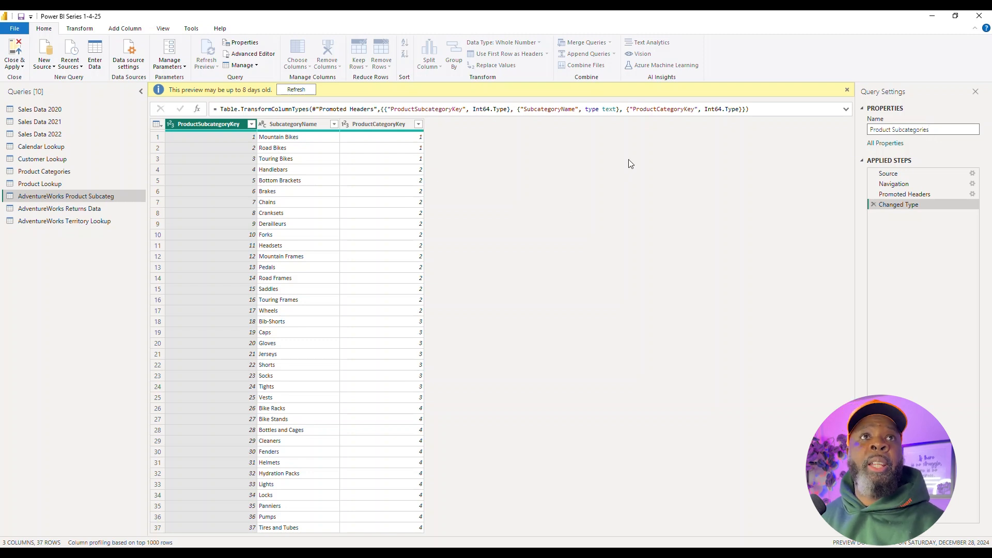
pyautogui.press('BackSpace')
pyautogui.press('BackSpace')
pyautogui.press('BackSpace')
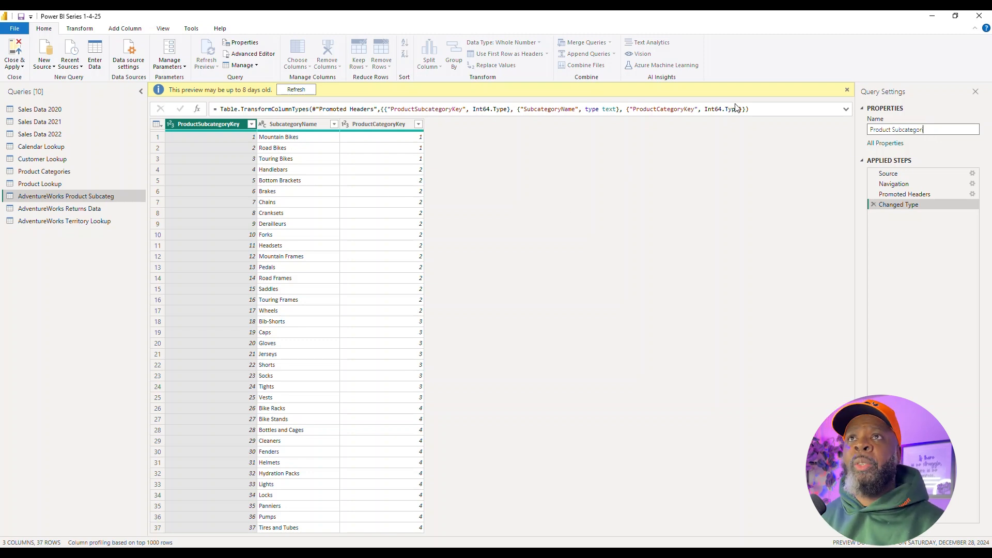
pyautogui.write('y')
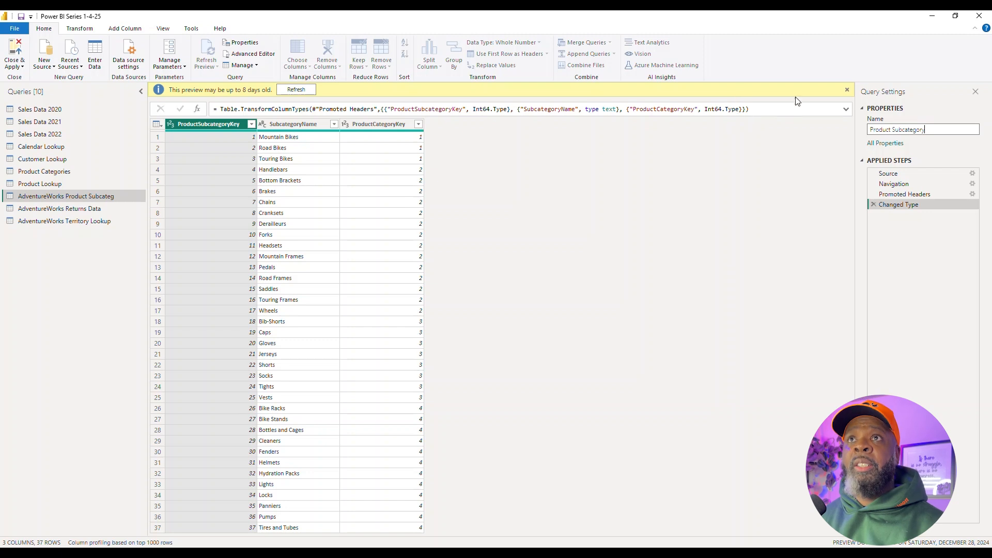
# - Remove the AdventureWorks prefix from the returns and territory queries, naming them "Returns Data" and "Territory Lookup"
pyautogui.click(75, 209)
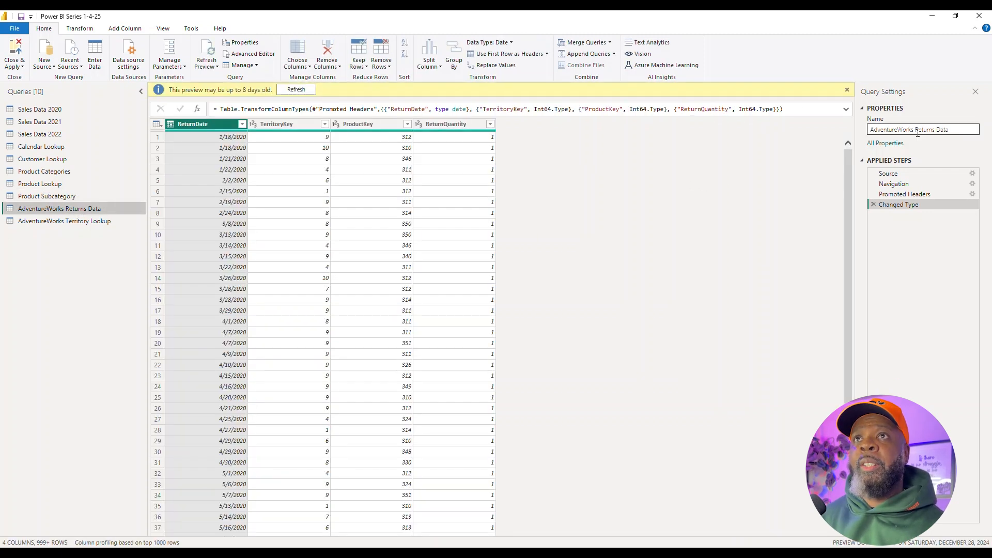
pyautogui.moveTo(915, 129); pyautogui.dragTo(829, 132)
pyautogui.press('BackSpace')
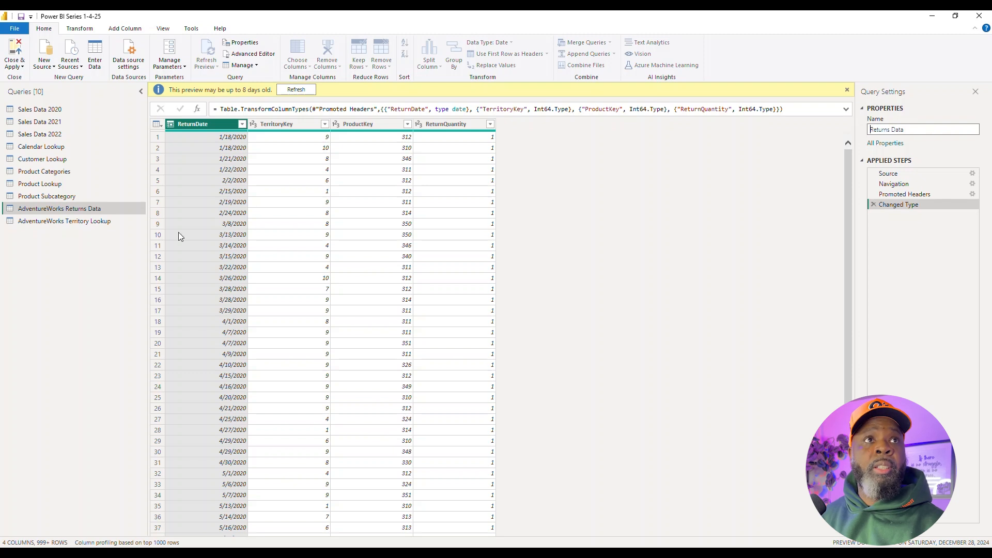
pyautogui.click(96, 224)
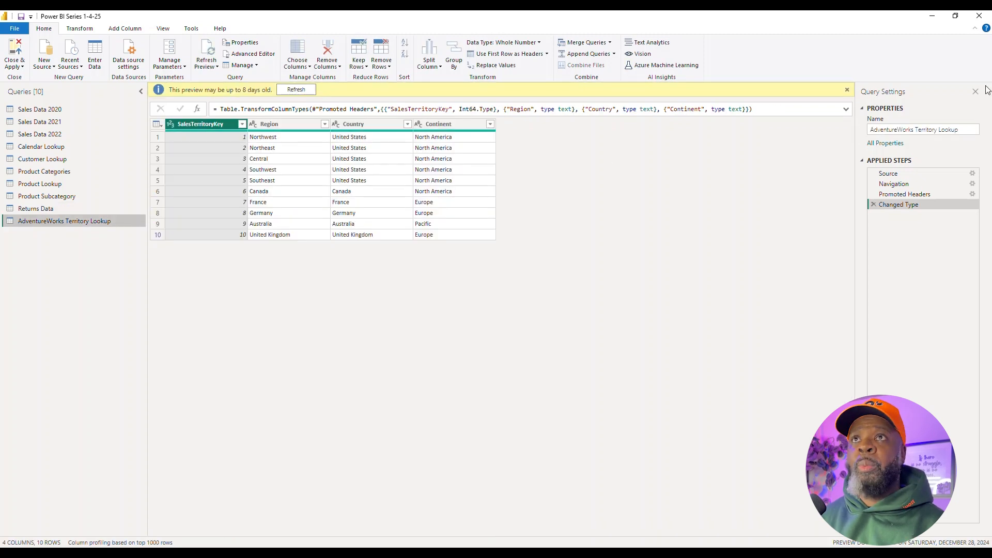
pyautogui.moveTo(913, 129); pyautogui.dragTo(863, 134)
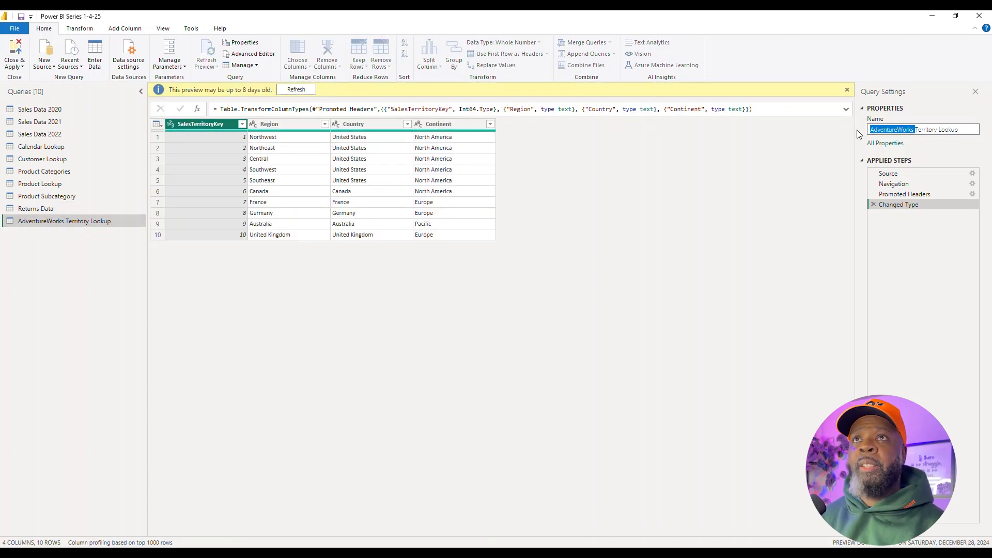
pyautogui.press('BackSpace')
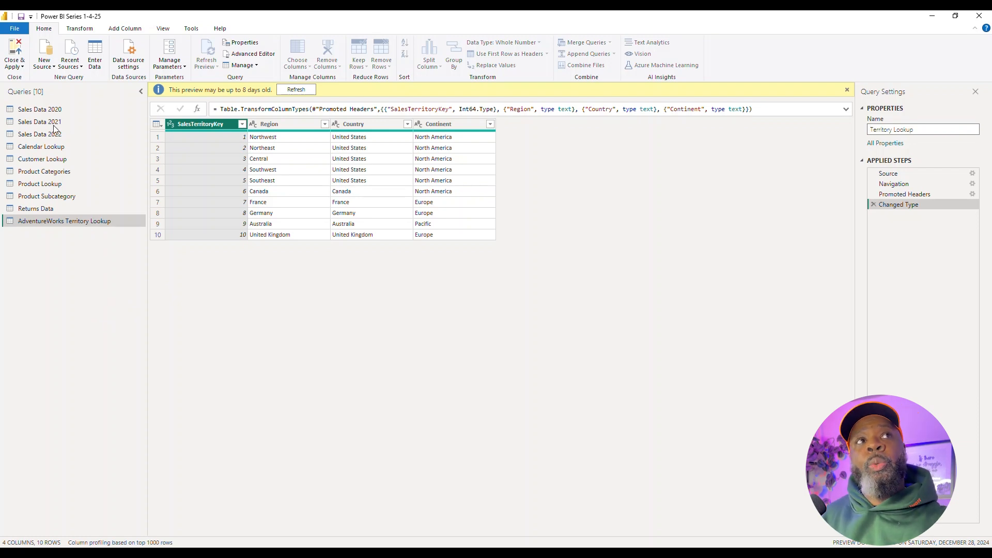
# - Look through the Returns Data, Product Subcategory and Product Lookup queries and open the Product Categories query
pyautogui.click(63, 207)
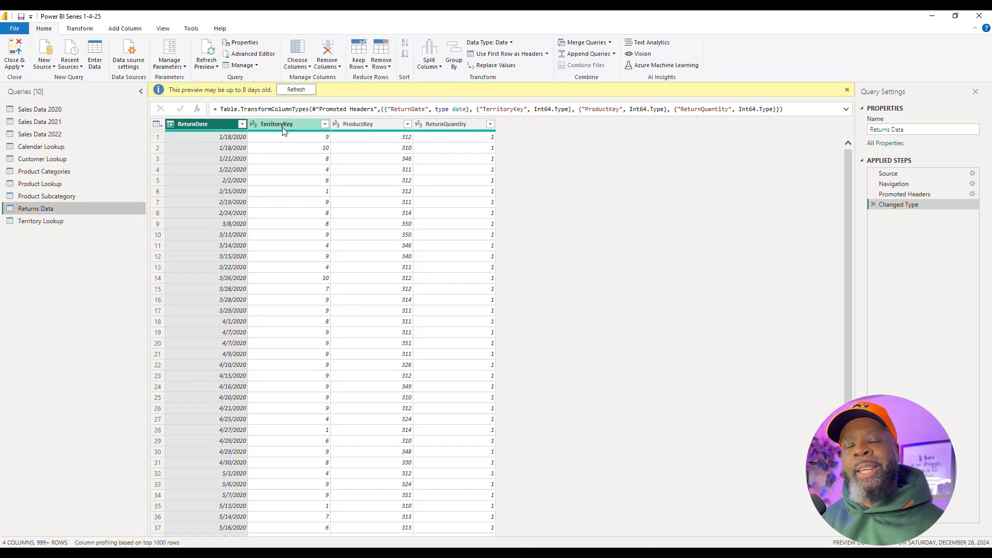
pyautogui.click(103, 197)
pyautogui.click(95, 181)
pyautogui.click(96, 171)
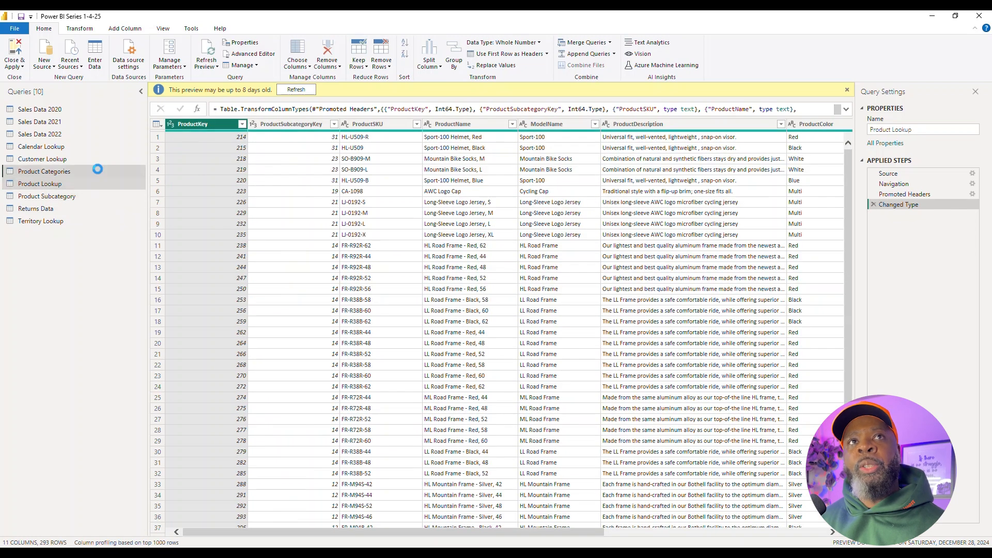
# - Review the renaming, transform and data type options for the ProductCategoryKey column without changing it
pyautogui.doubleClick(207, 125)
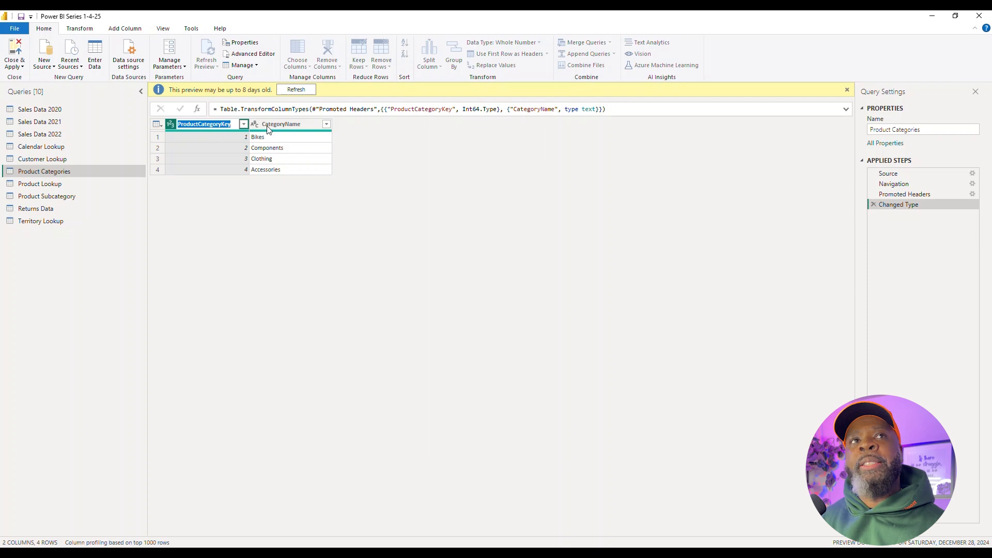
pyautogui.press('Return')
pyautogui.rightClick(202, 125)
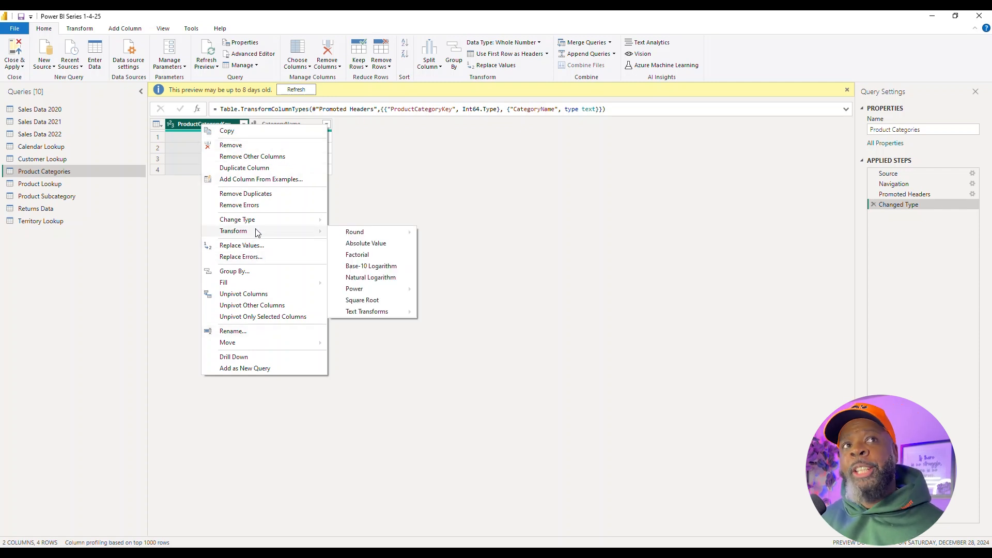
pyautogui.moveTo(262, 223)
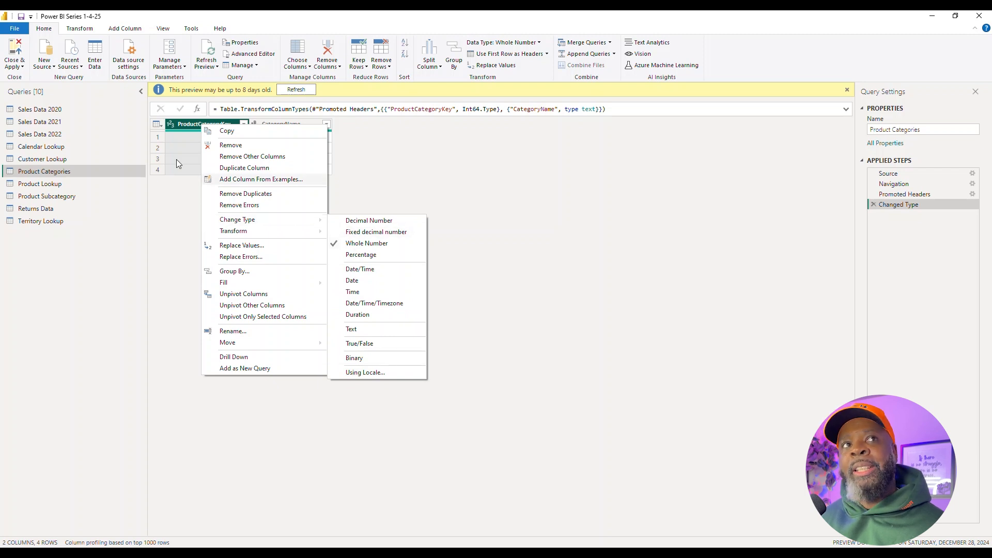
pyautogui.click(171, 129)
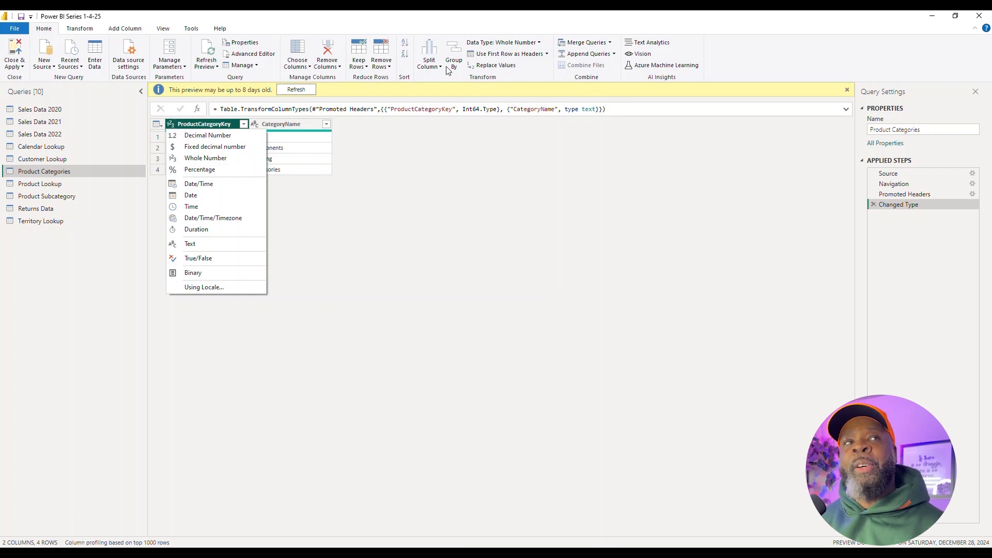
pyautogui.click(80, 30)
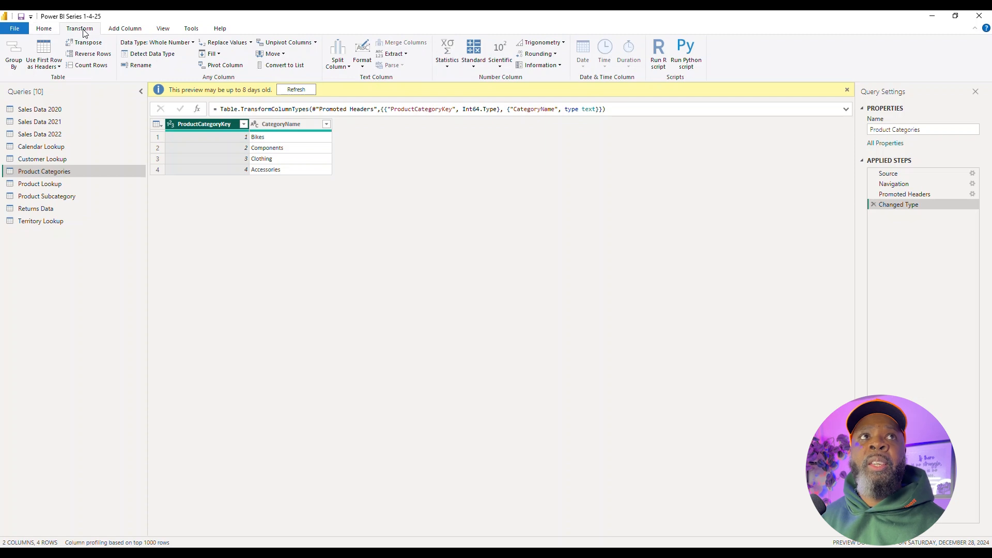
pyautogui.click(112, 32)
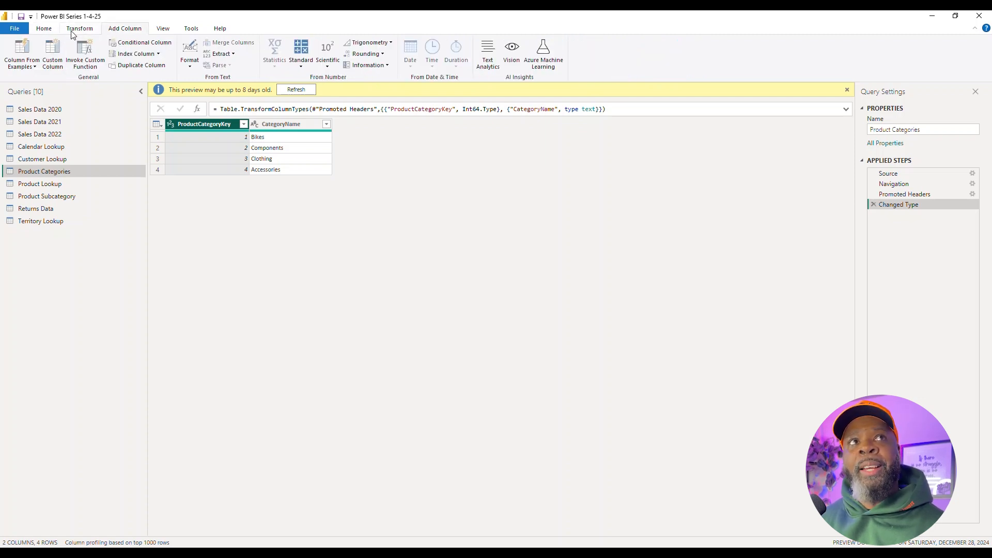
pyautogui.click(73, 34)
pyautogui.click(46, 31)
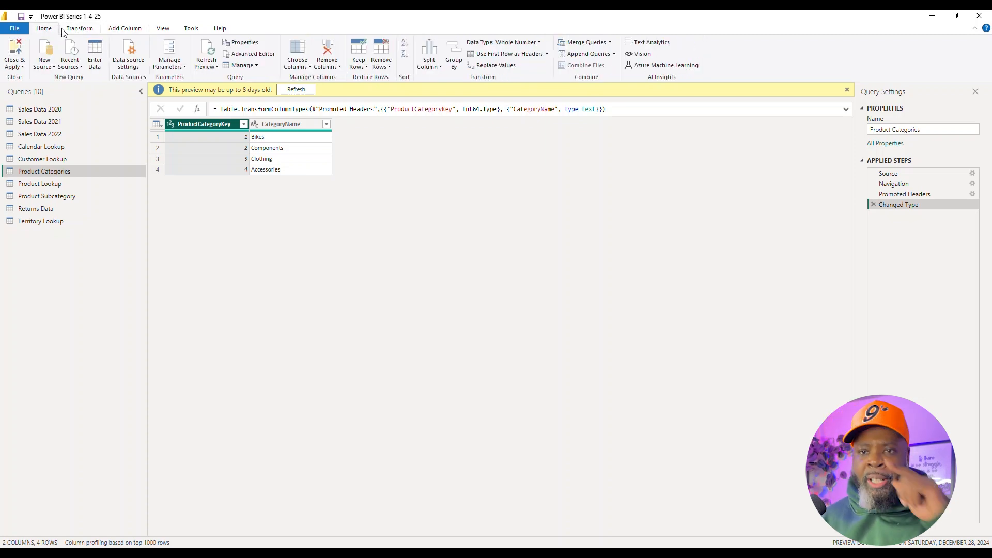
pyautogui.click(80, 31)
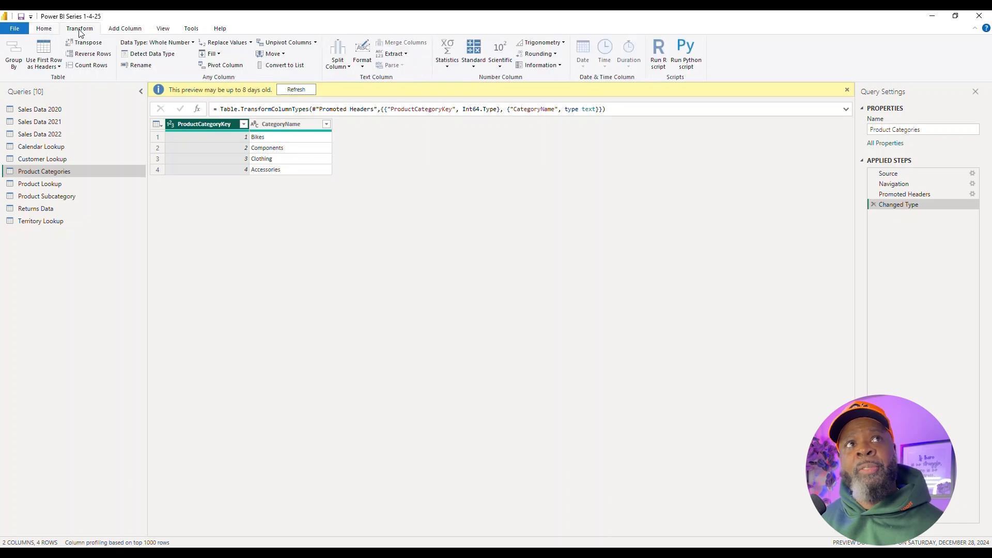
pyautogui.click(130, 32)
pyautogui.click(86, 32)
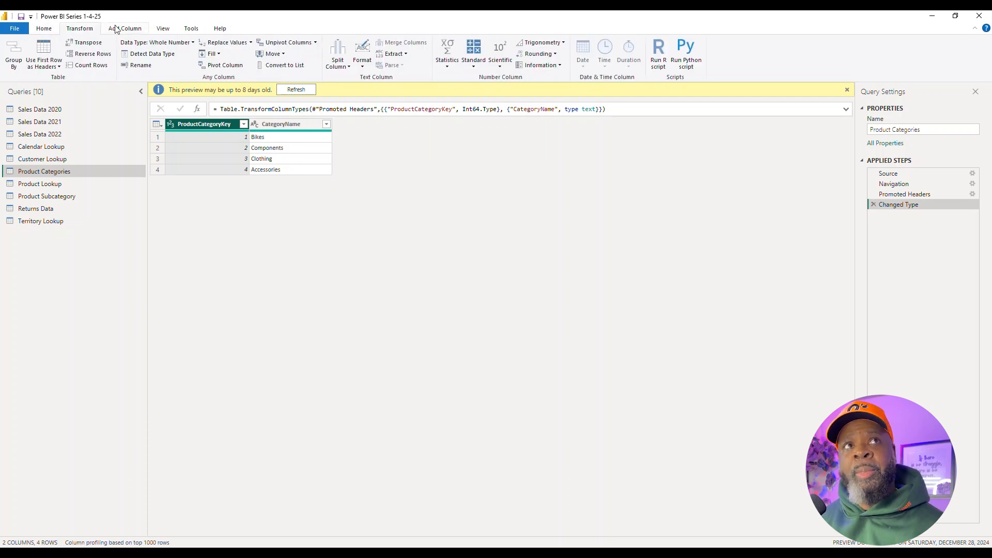
pyautogui.click(121, 33)
pyautogui.click(80, 32)
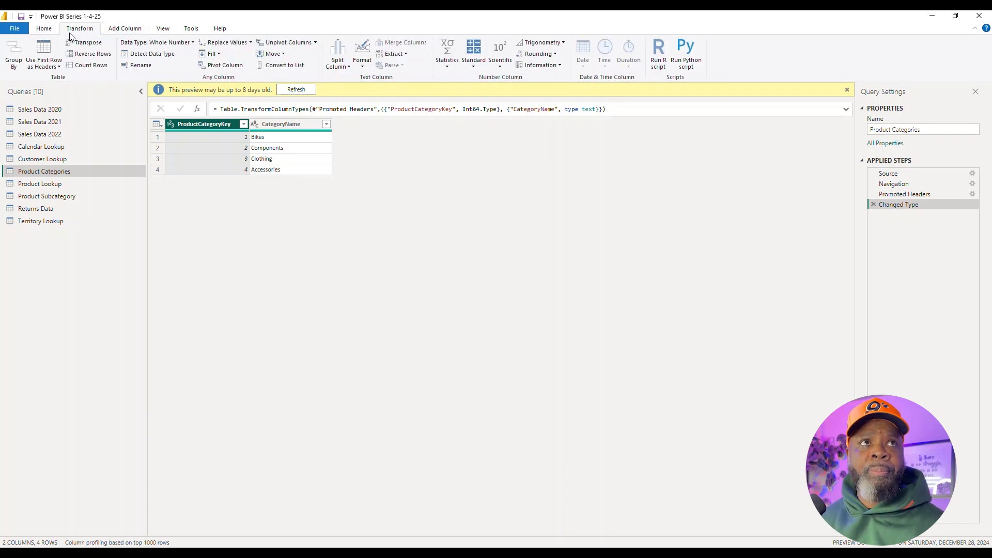
pyautogui.click(44, 32)
# - Check the customer, calendar and sales data queries, and apply the query changes to the report while closing the query editor
pyautogui.click(57, 159)
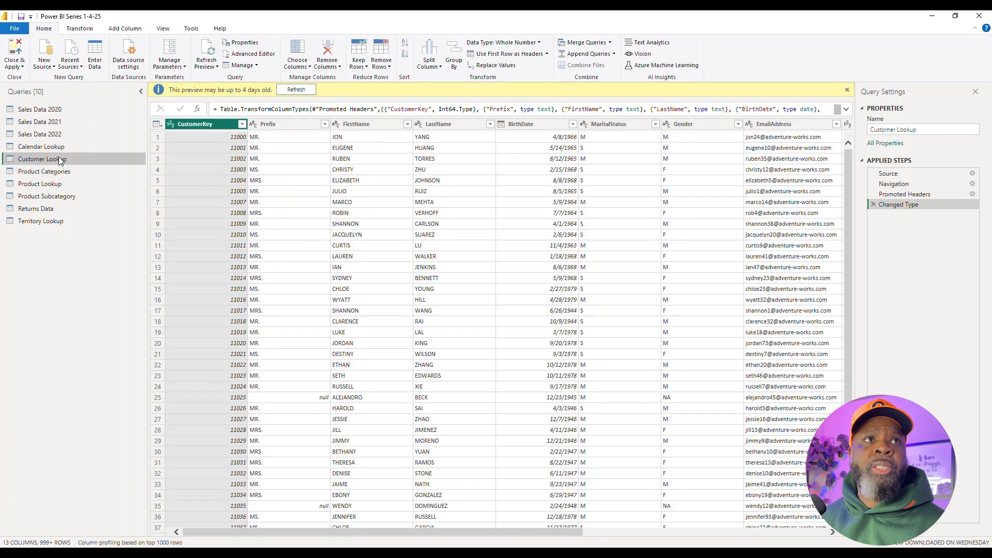
pyautogui.click(62, 143)
pyautogui.click(65, 122)
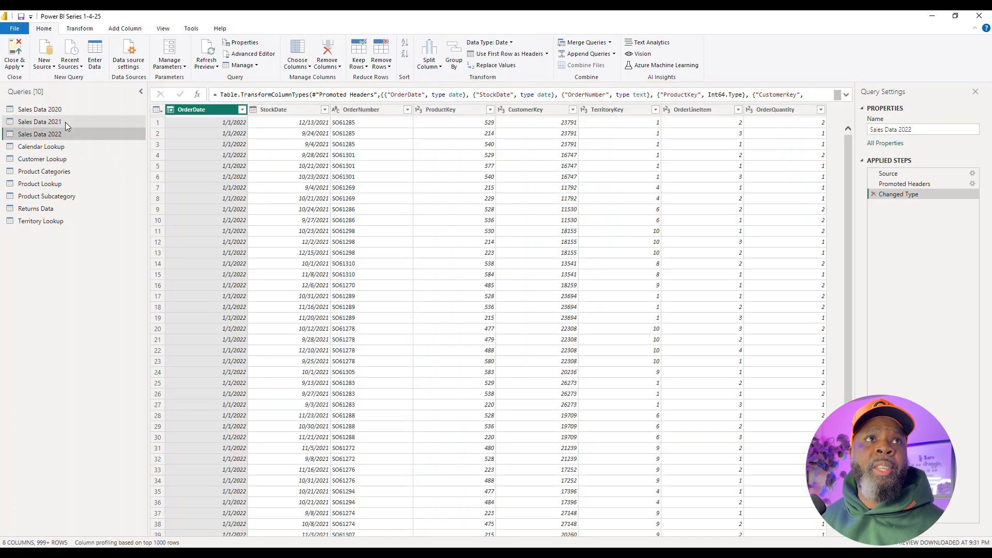
pyautogui.click(67, 110)
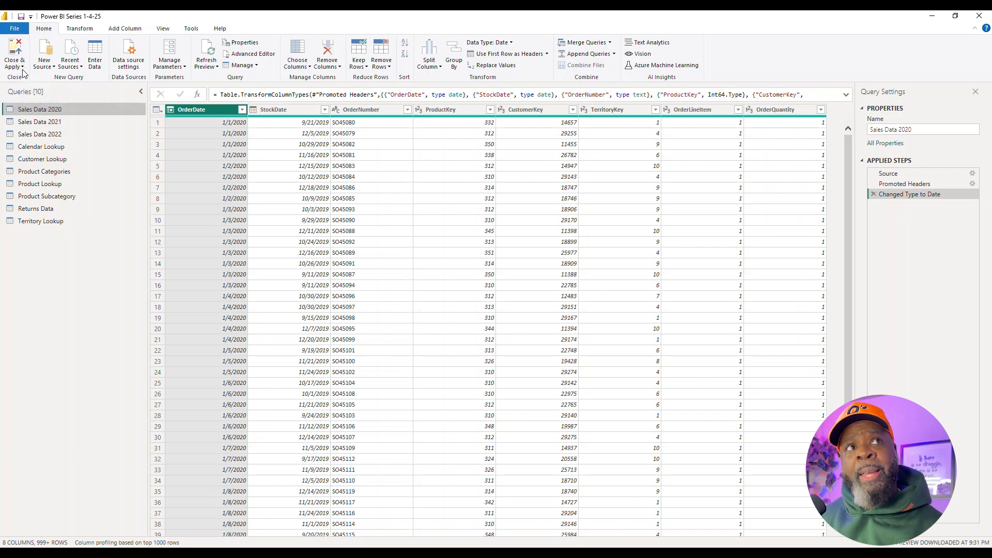
pyautogui.click(16, 49)
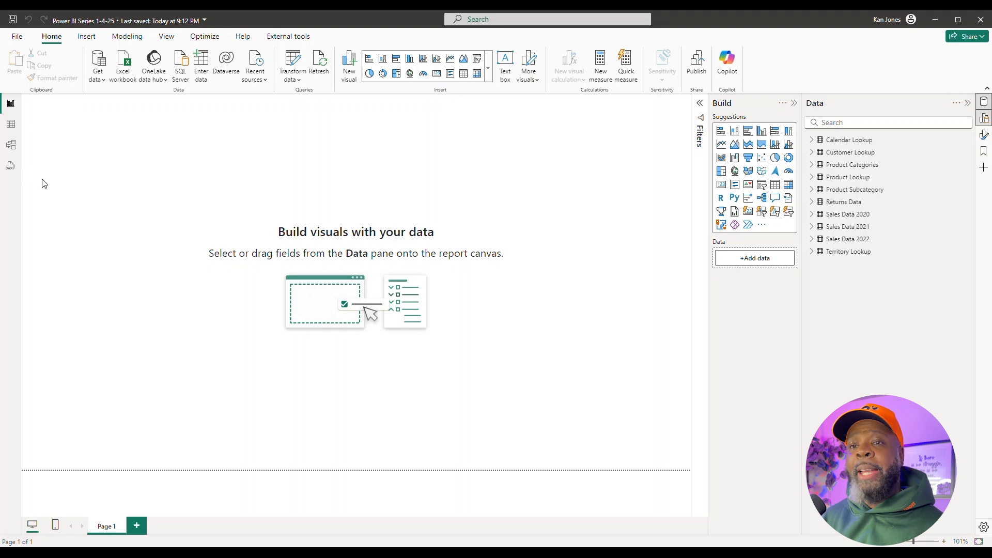